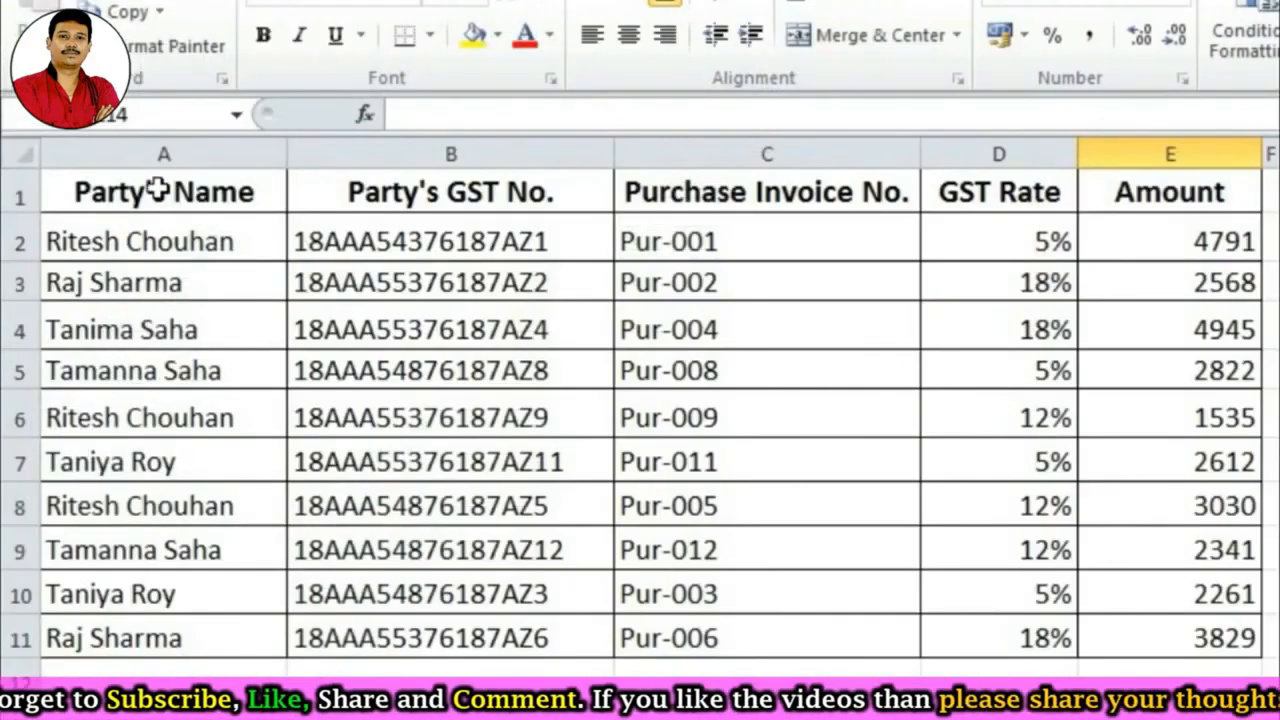
# Step: Select the purchase table from the Party's Name header across to the Amount column to review its data
pyautogui.click(117, 185)
pyautogui.moveTo(297, 212); pyautogui.dragTo(1200, 549)
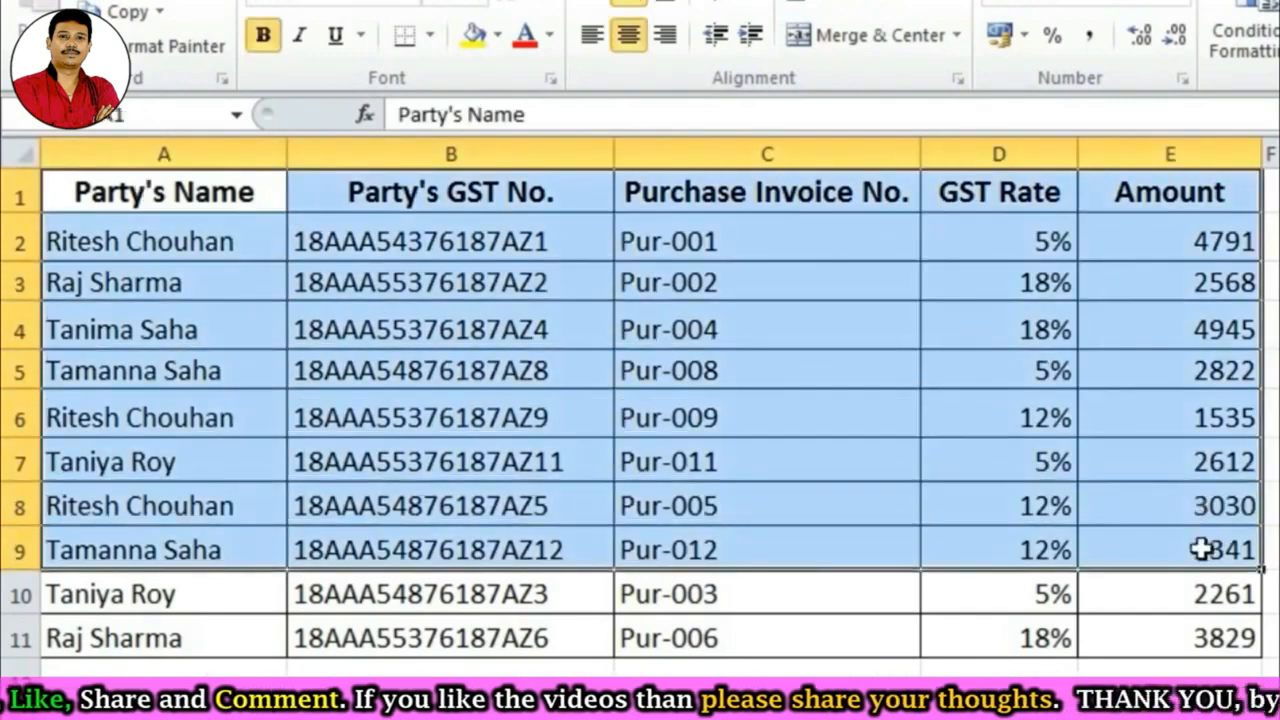
pyautogui.click(1200, 549)
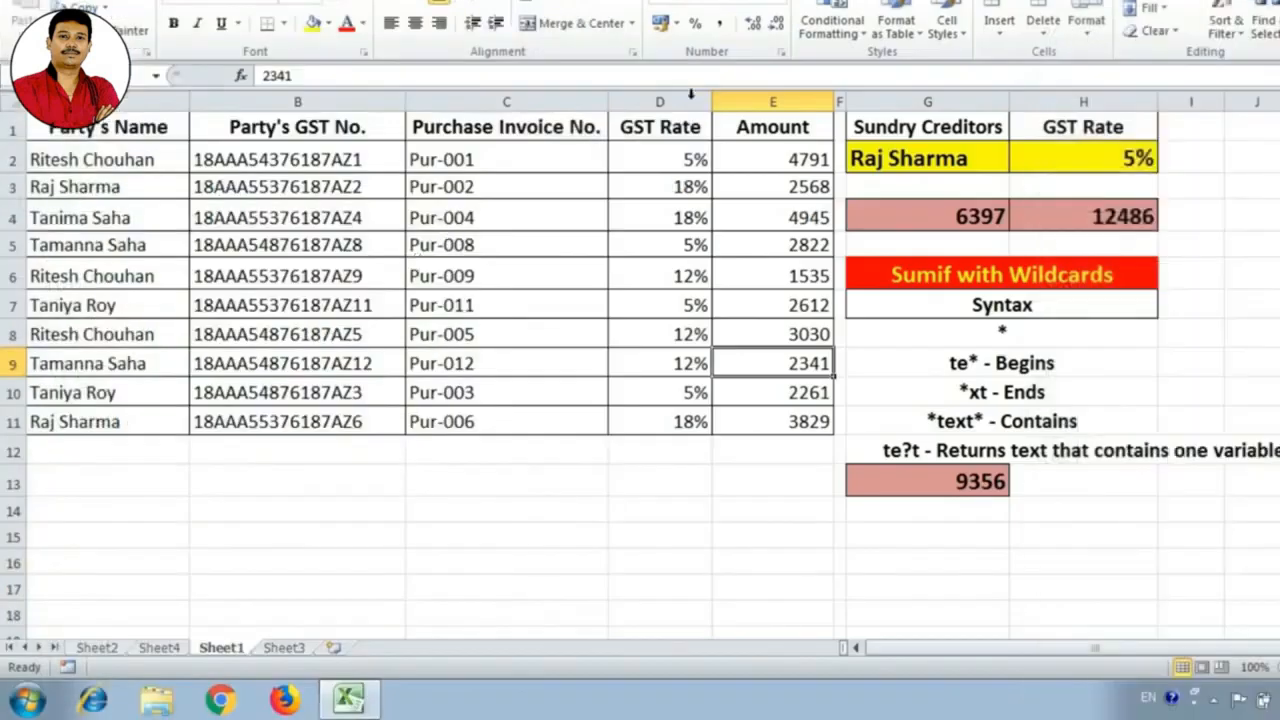
# Step: View the available choices in the Sundry Creditors cell G2
pyautogui.click(948, 156)
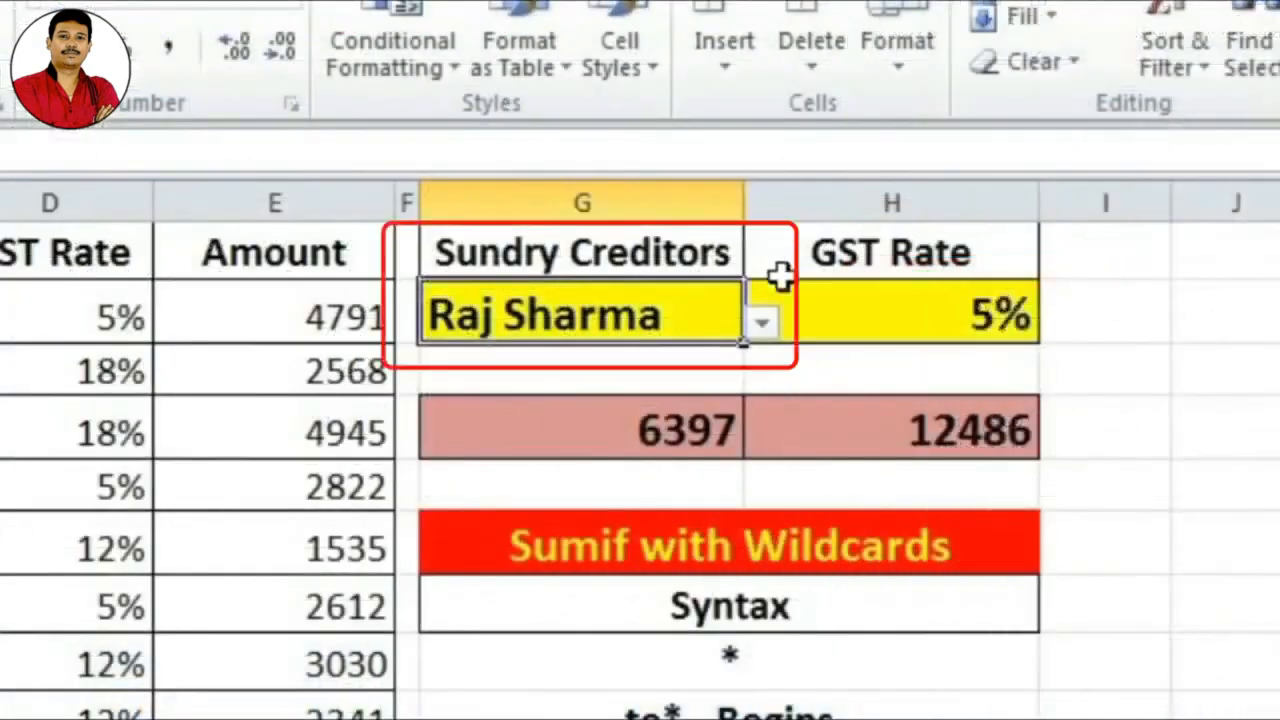
pyautogui.click(761, 325)
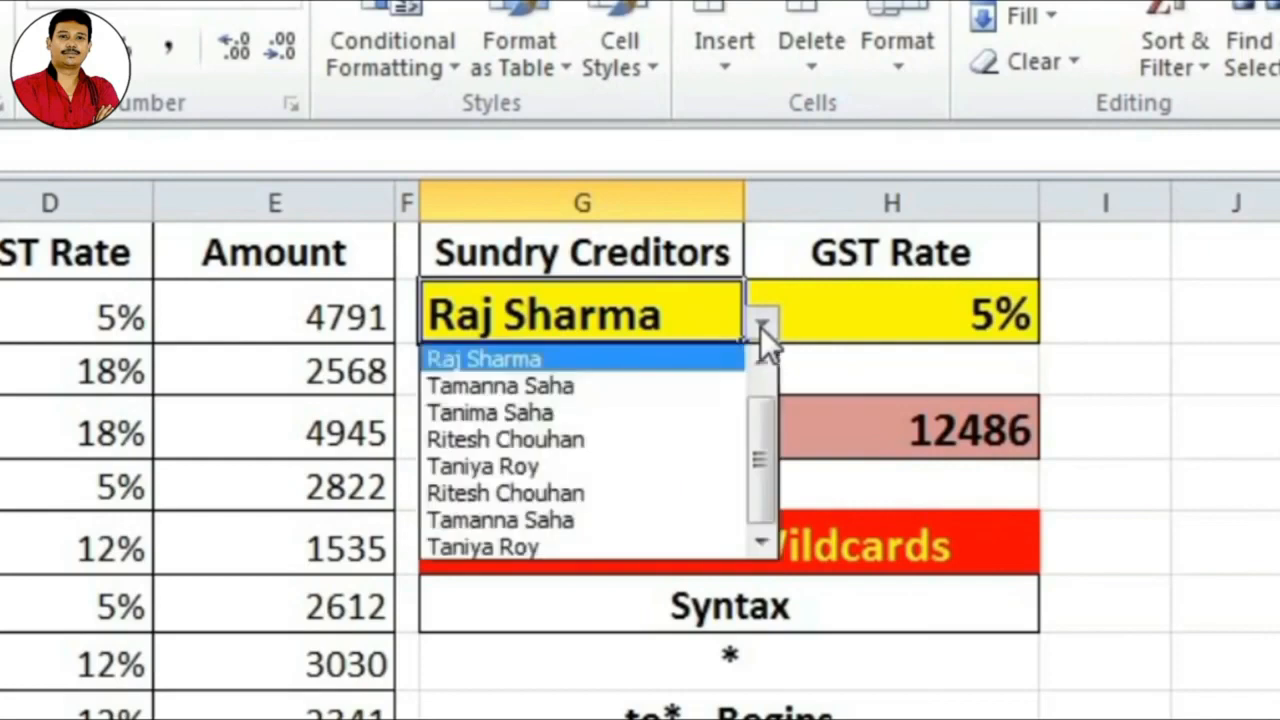
pyautogui.click(580, 438)
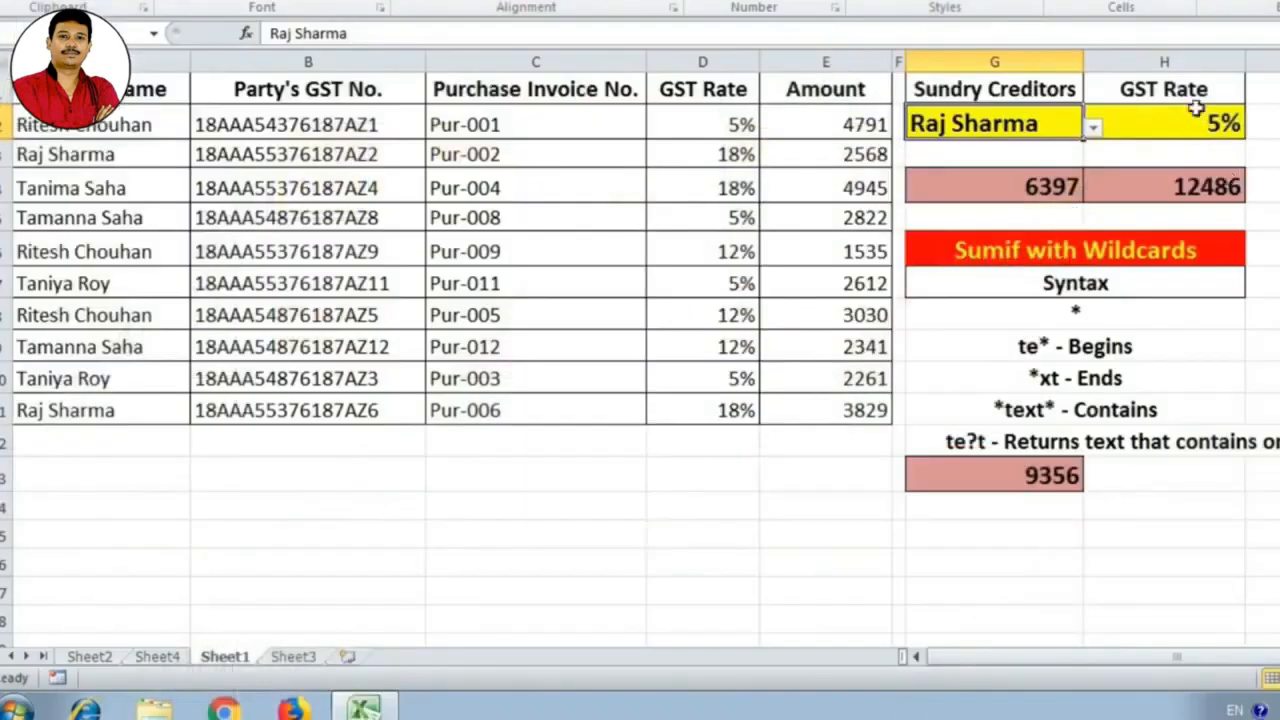
# Step: Set the GST Rate selection in H2 to 12%
pyautogui.click(1196, 112)
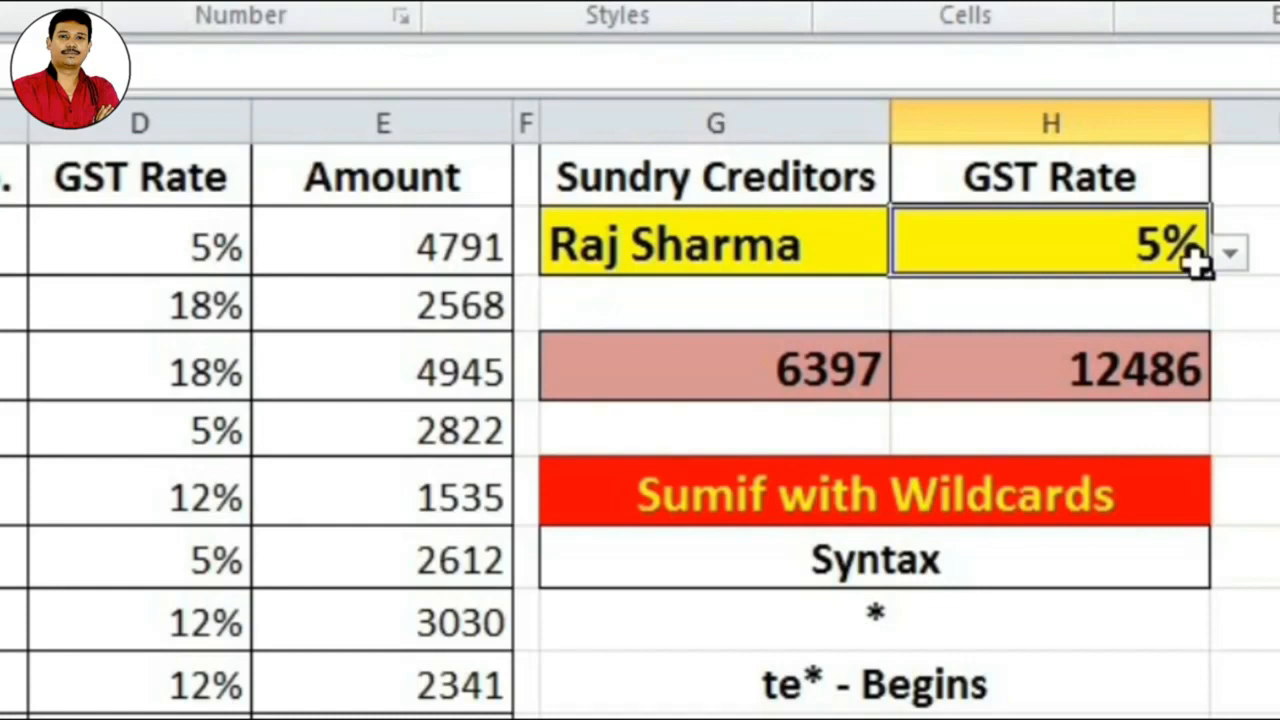
pyautogui.click(1240, 262)
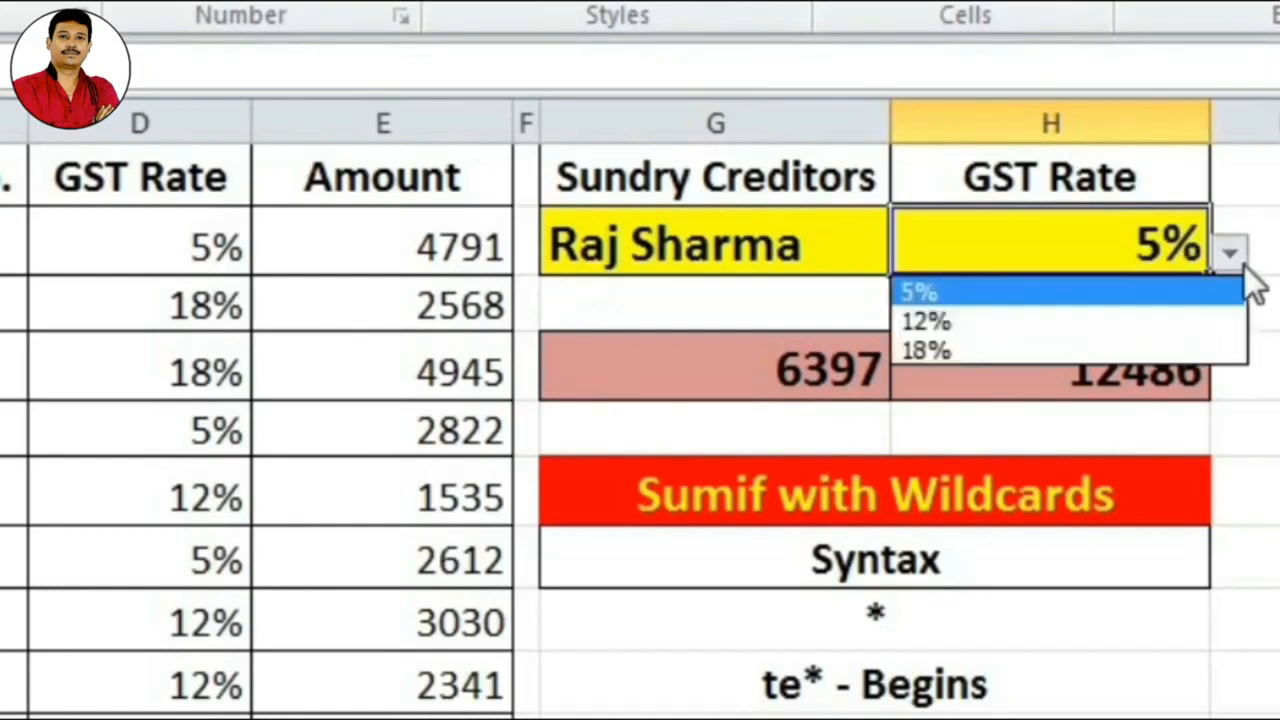
pyautogui.click(974, 326)
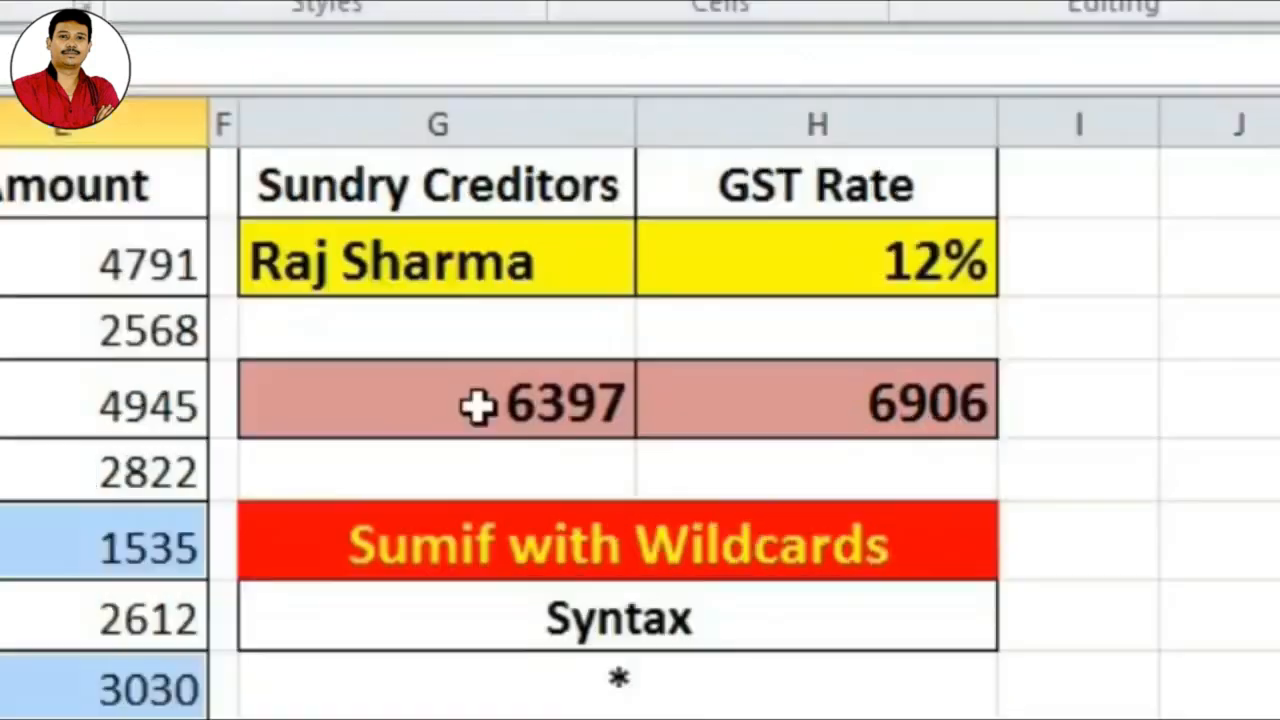
# Step: Clear the result cells G4:H4 and begin a SUMIF formula in G4 with the party names A2:A11 as the range
pyautogui.moveTo(713, 362); pyautogui.dragTo(1084, 361)
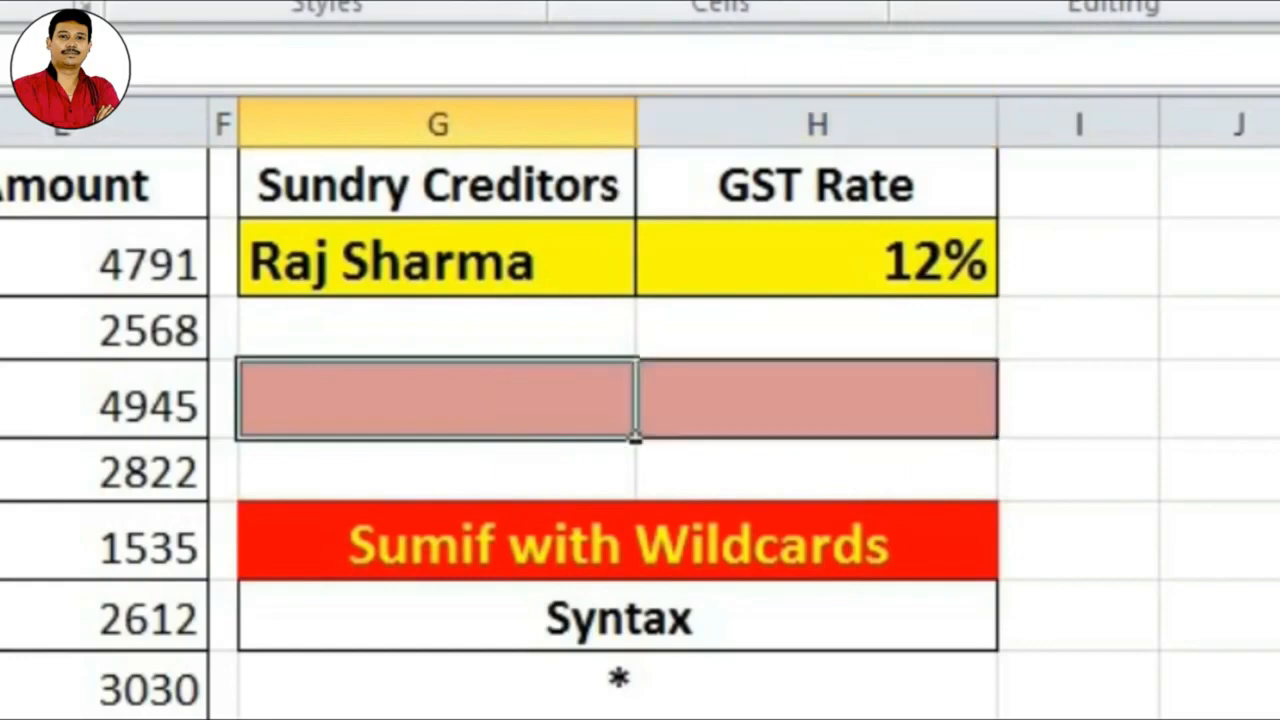
pyautogui.press('F2')
pyautogui.write('=')
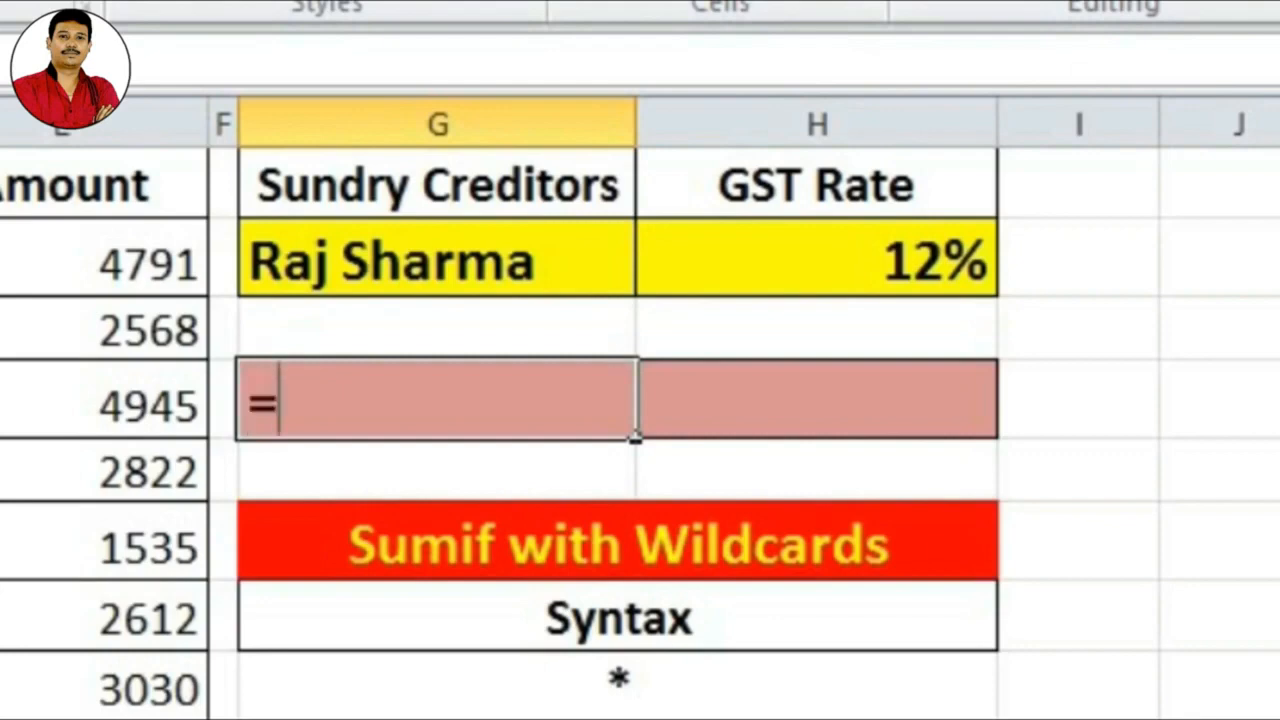
pyautogui.write('sum')
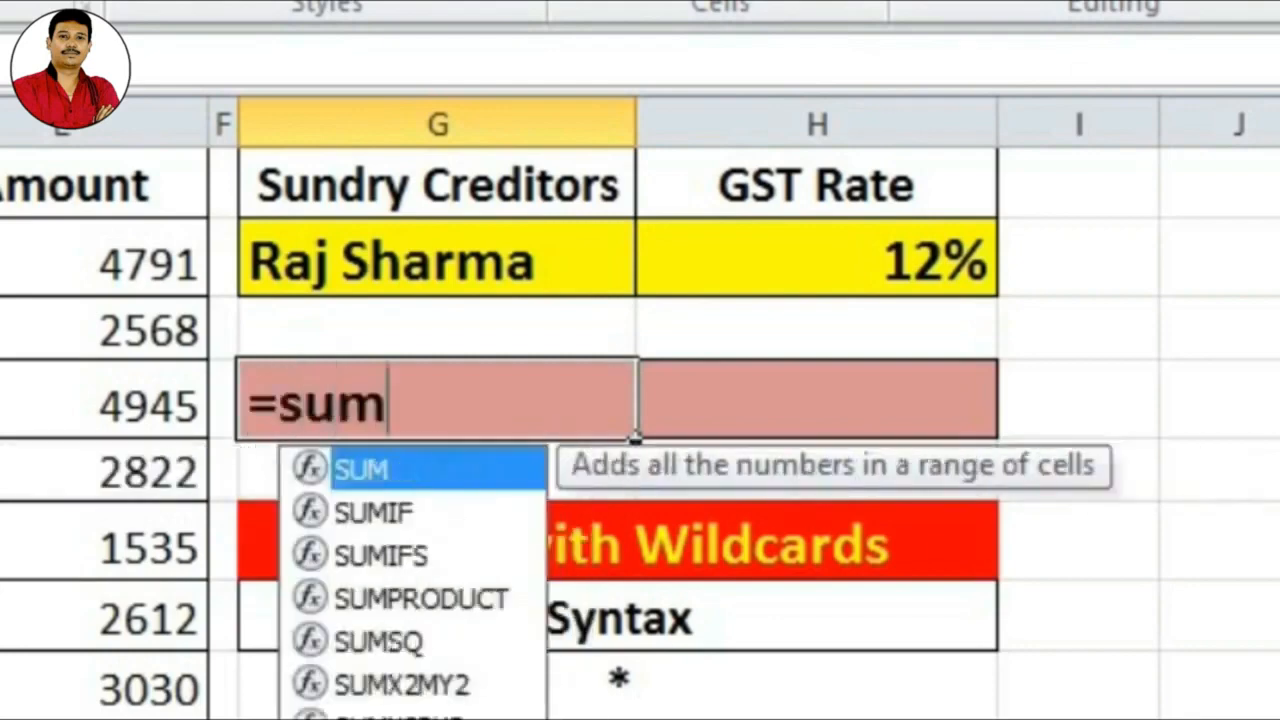
pyautogui.write('if')
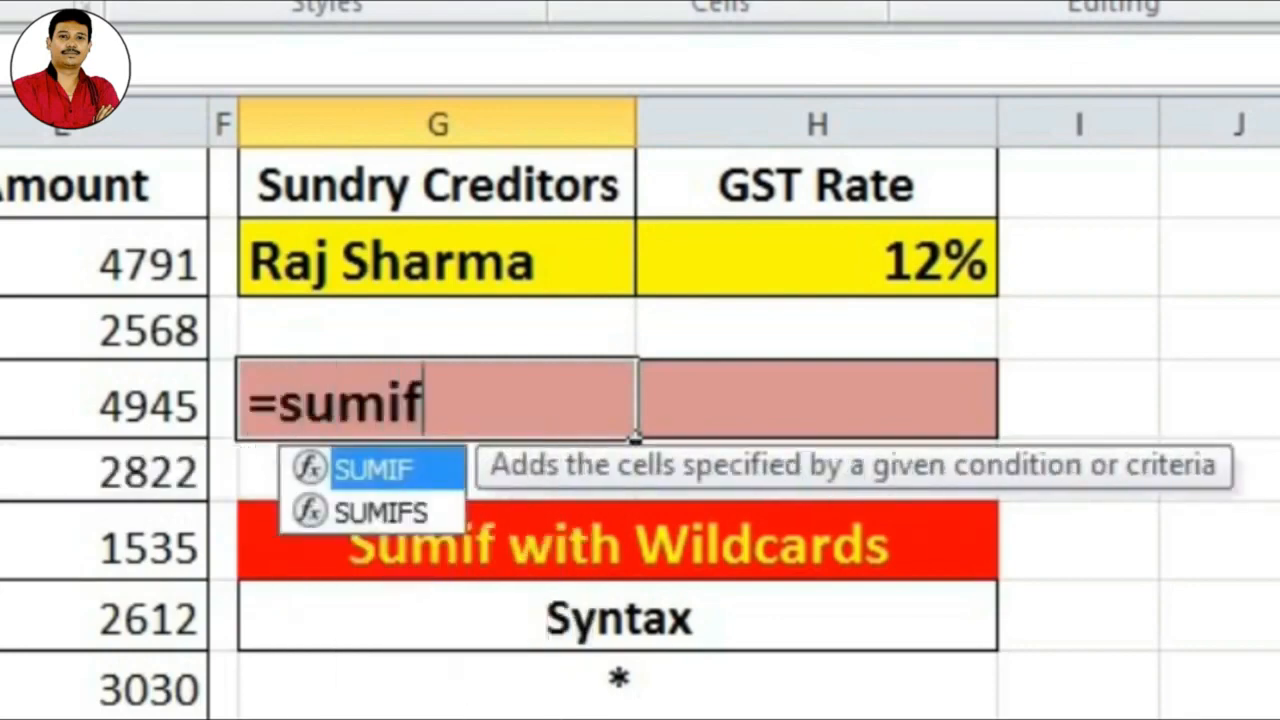
pyautogui.press('Tab')
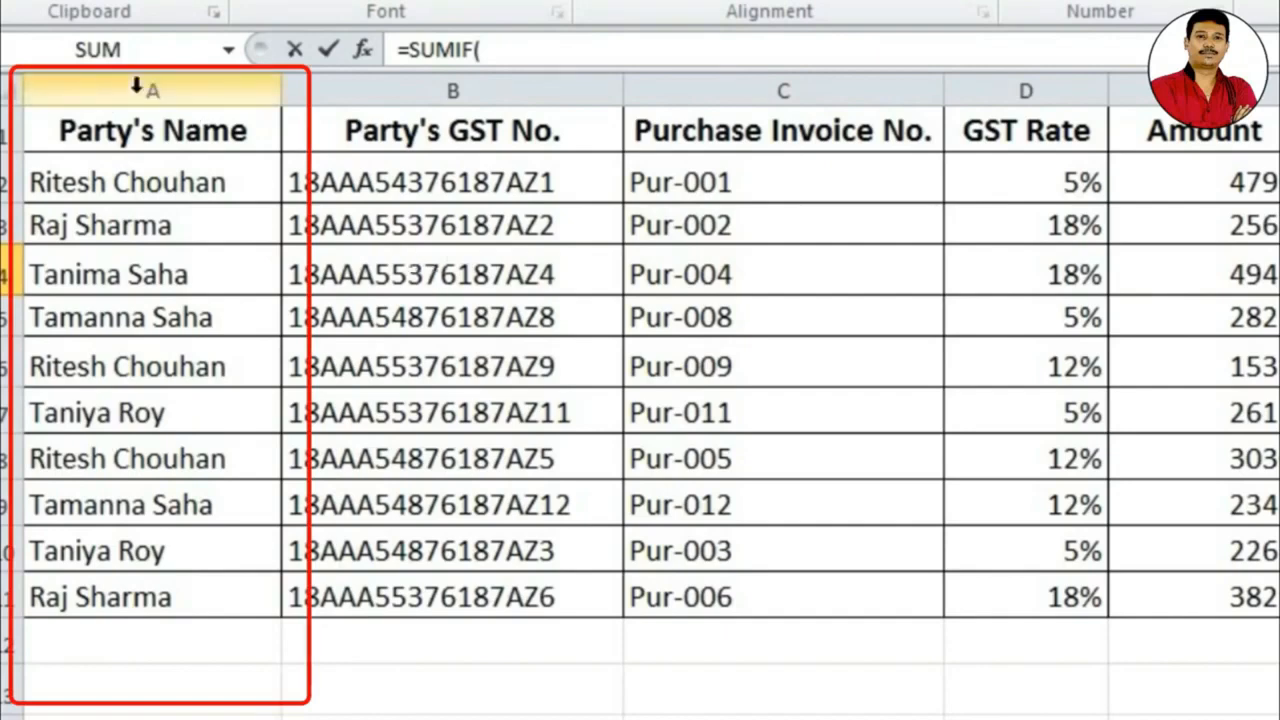
pyautogui.moveTo(178, 170); pyautogui.dragTo(240, 591)
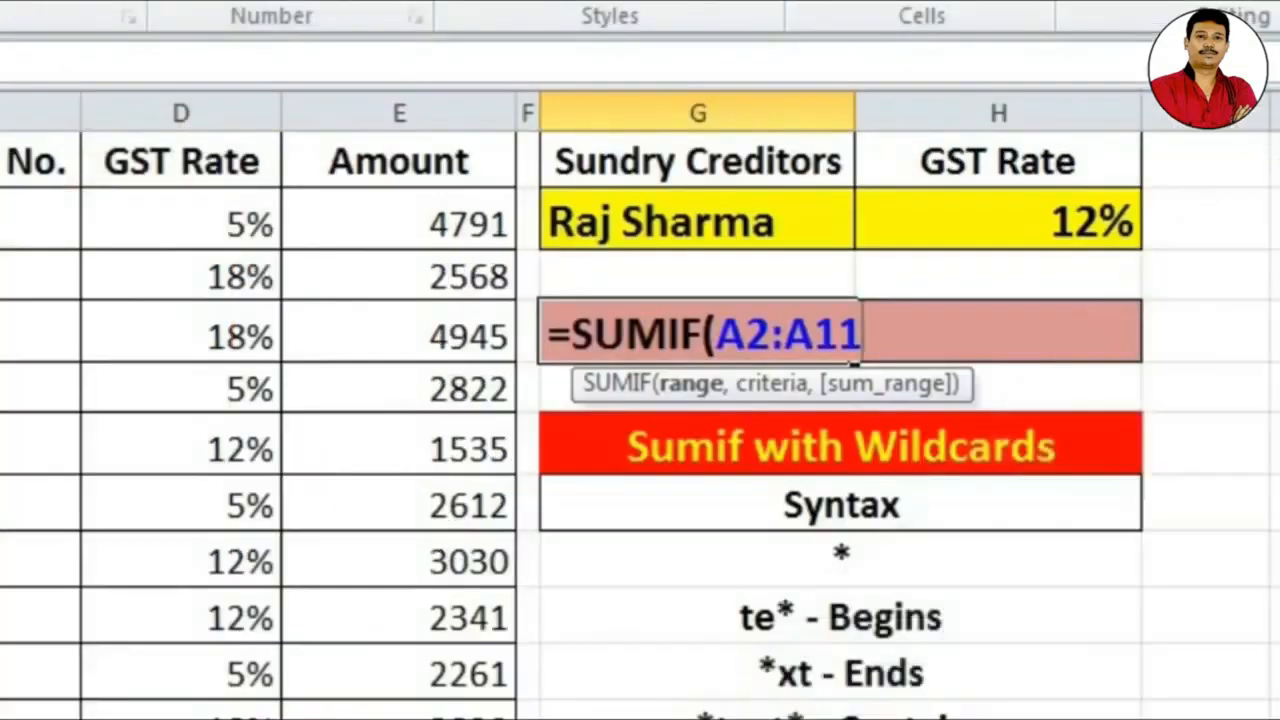
# Step: Complete the G4 SUMIF formula with G2 as the criteria and the amounts E2:E11 as the sum range
pyautogui.write(',')
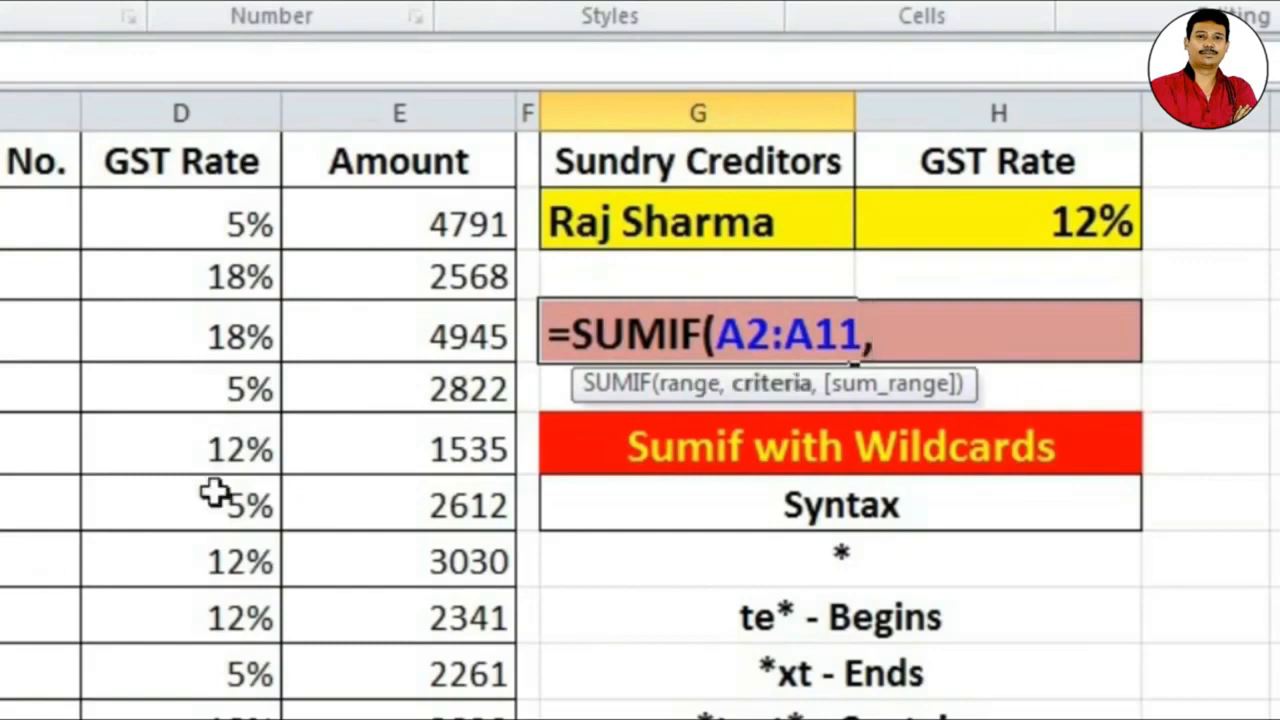
pyautogui.click(762, 220)
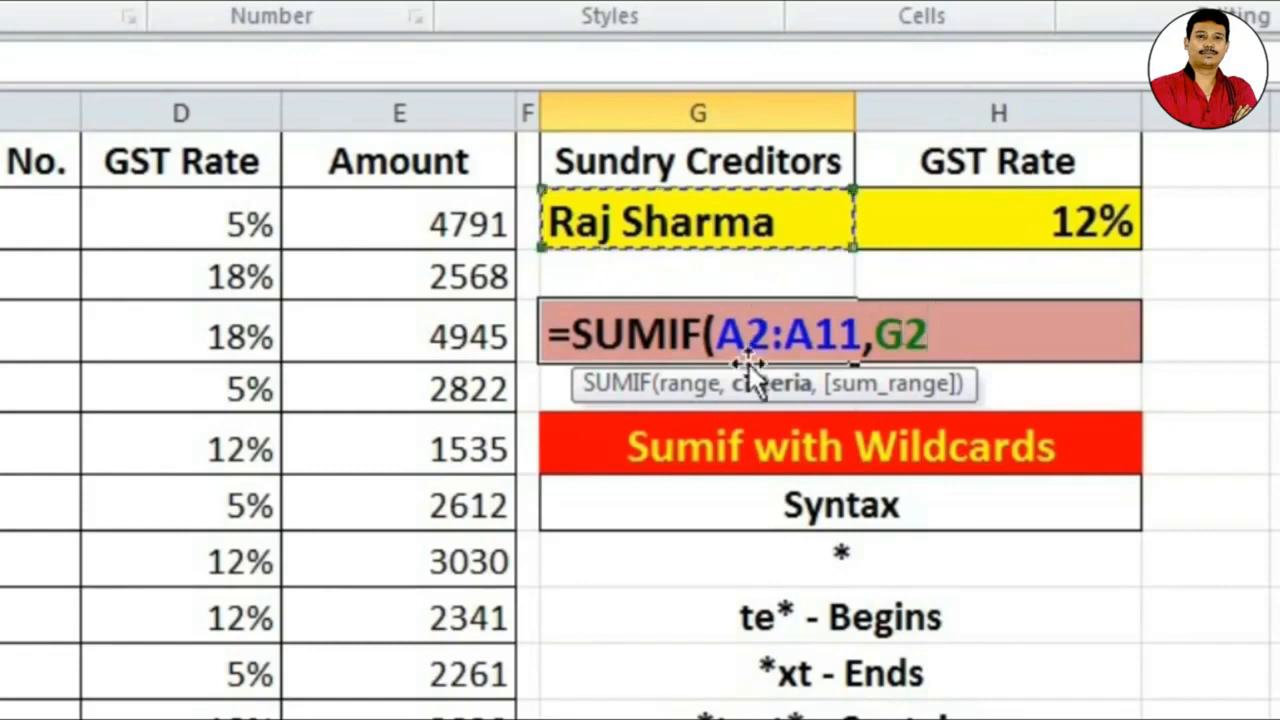
pyautogui.write(',')
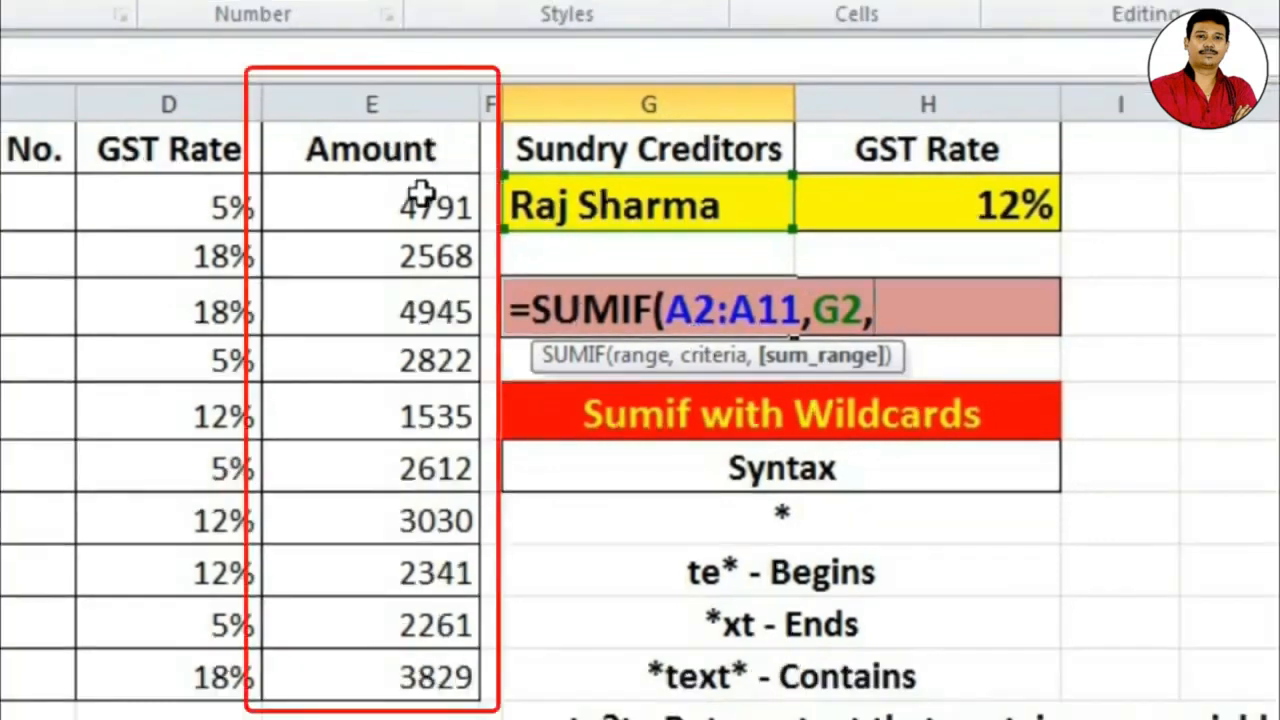
pyautogui.click(452, 216)
pyautogui.moveTo(420, 200); pyautogui.dragTo(437, 677)
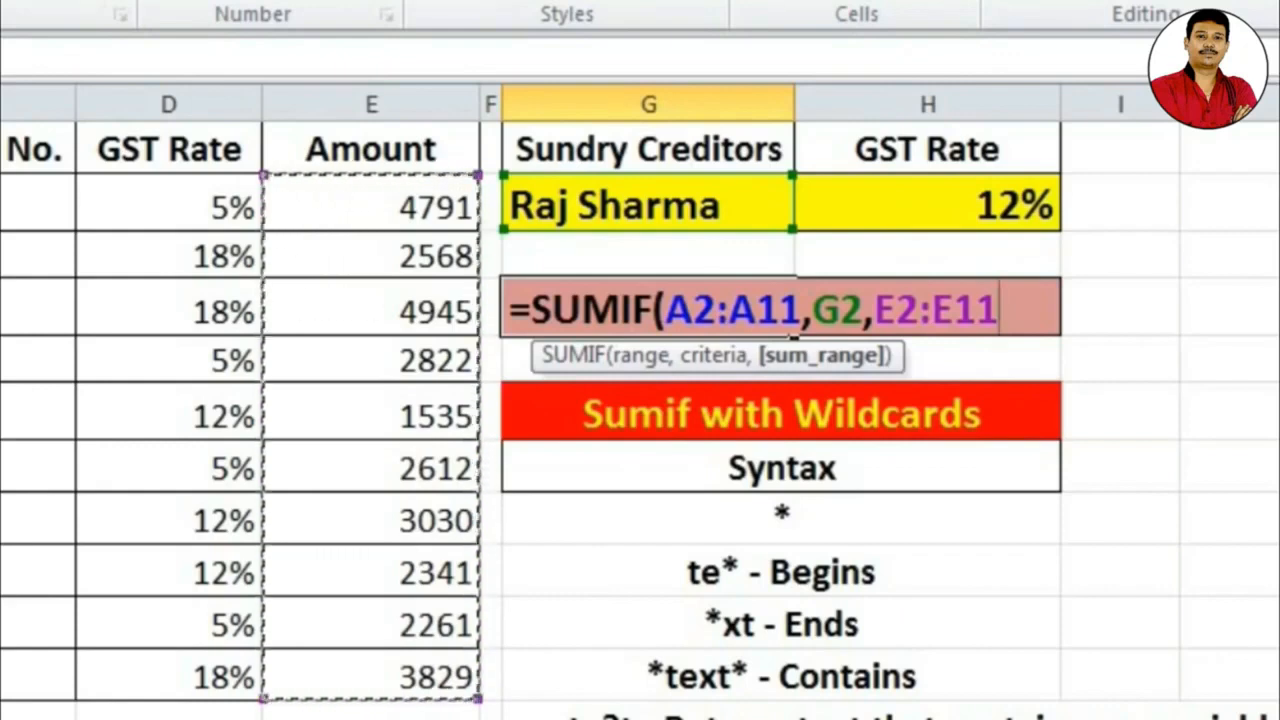
pyautogui.write(')')
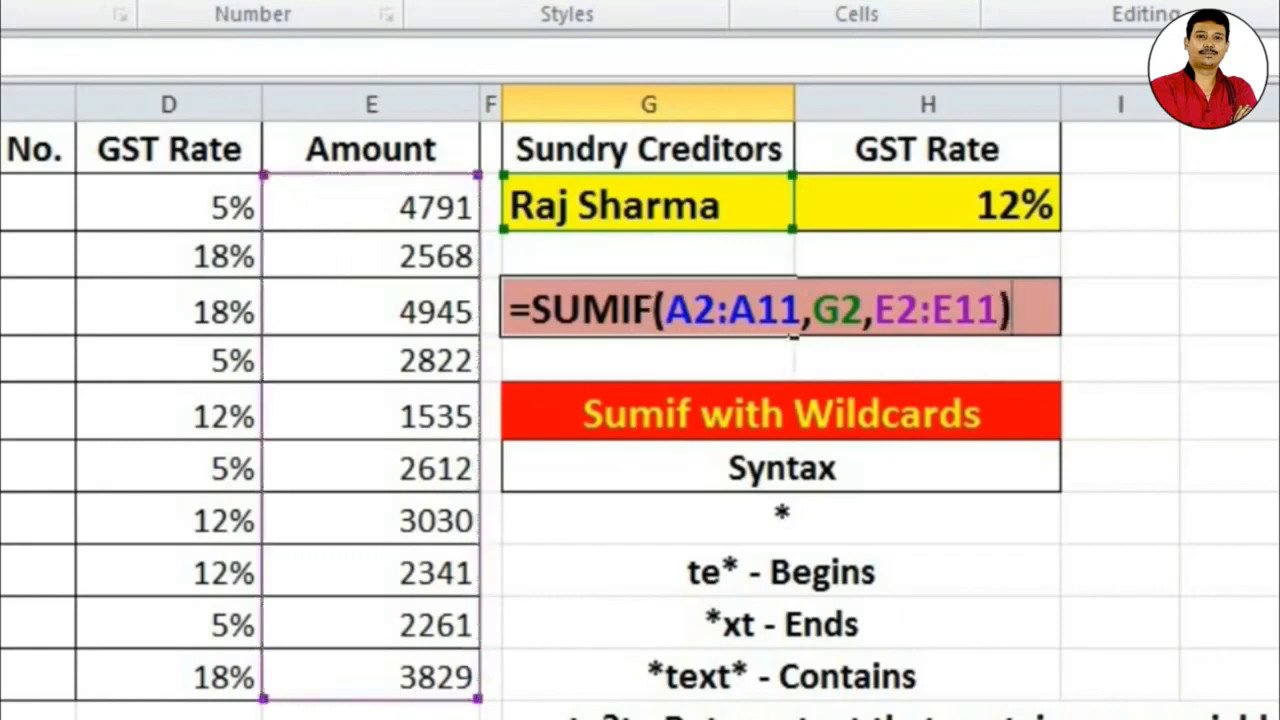
pyautogui.press('Return')
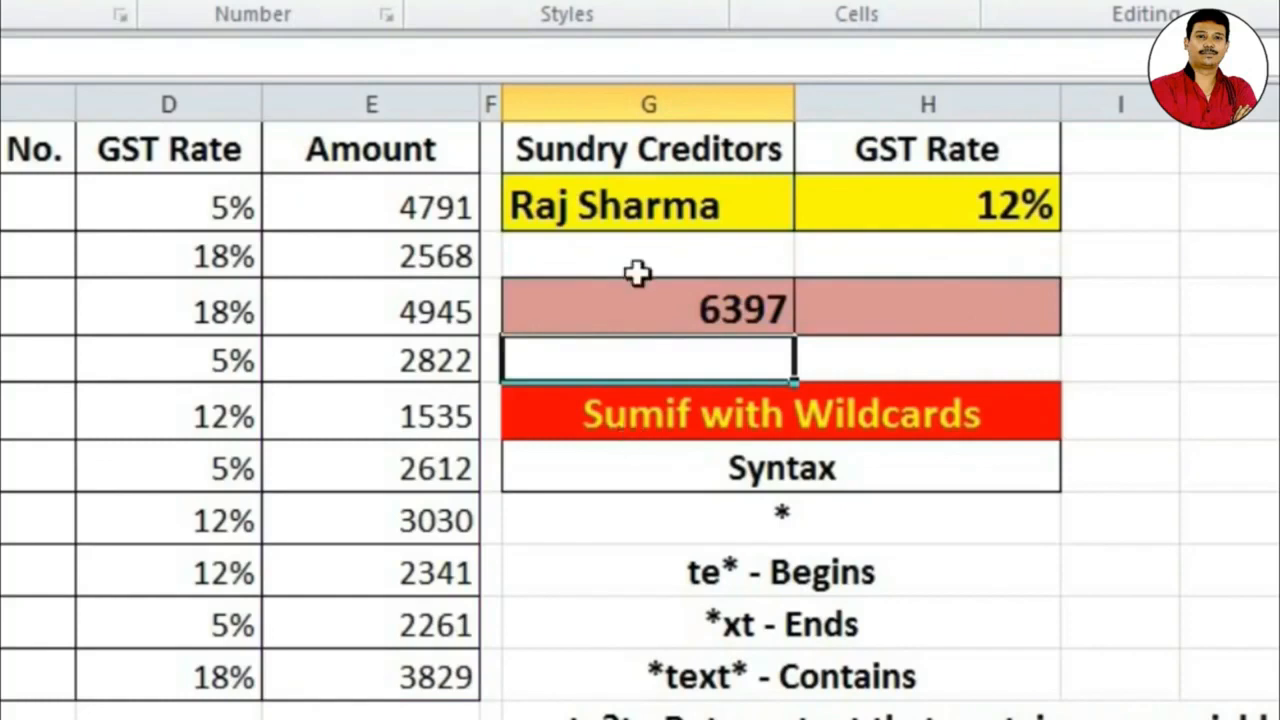
# Step: Change the Sundry Creditors selection in G2 to the party of invoice Pur-004
pyautogui.click(735, 214)
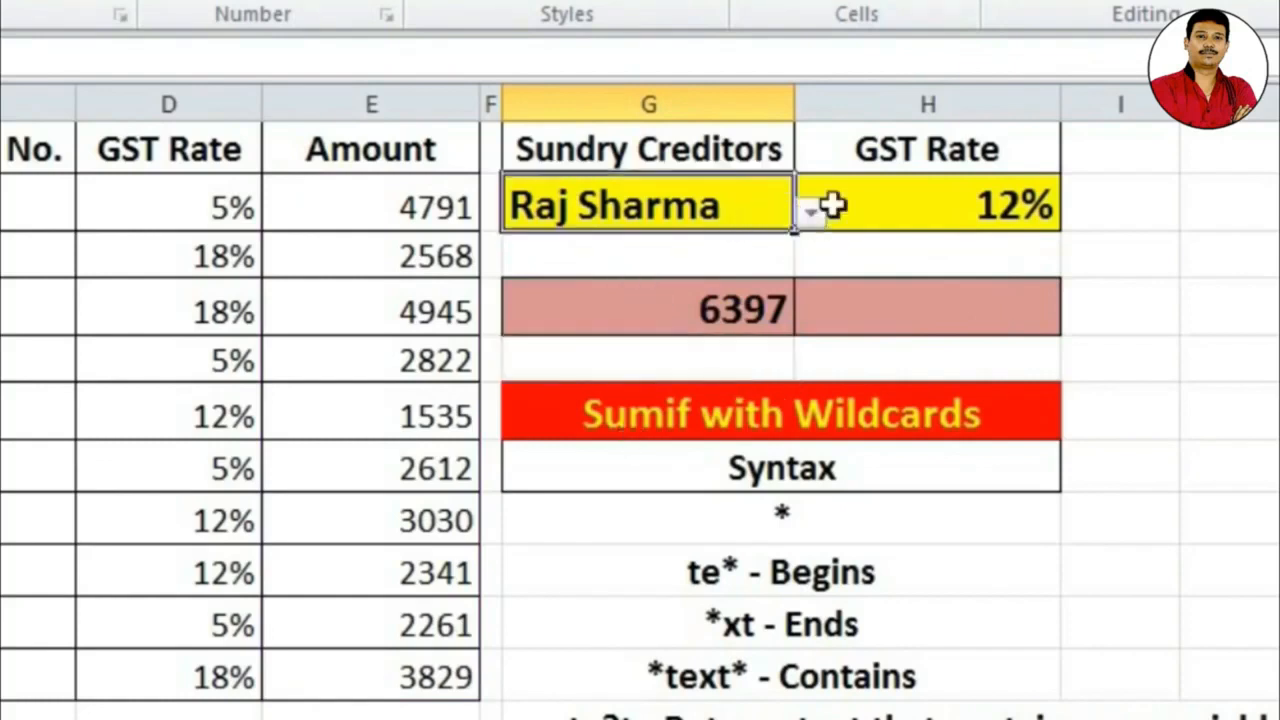
pyautogui.click(810, 216)
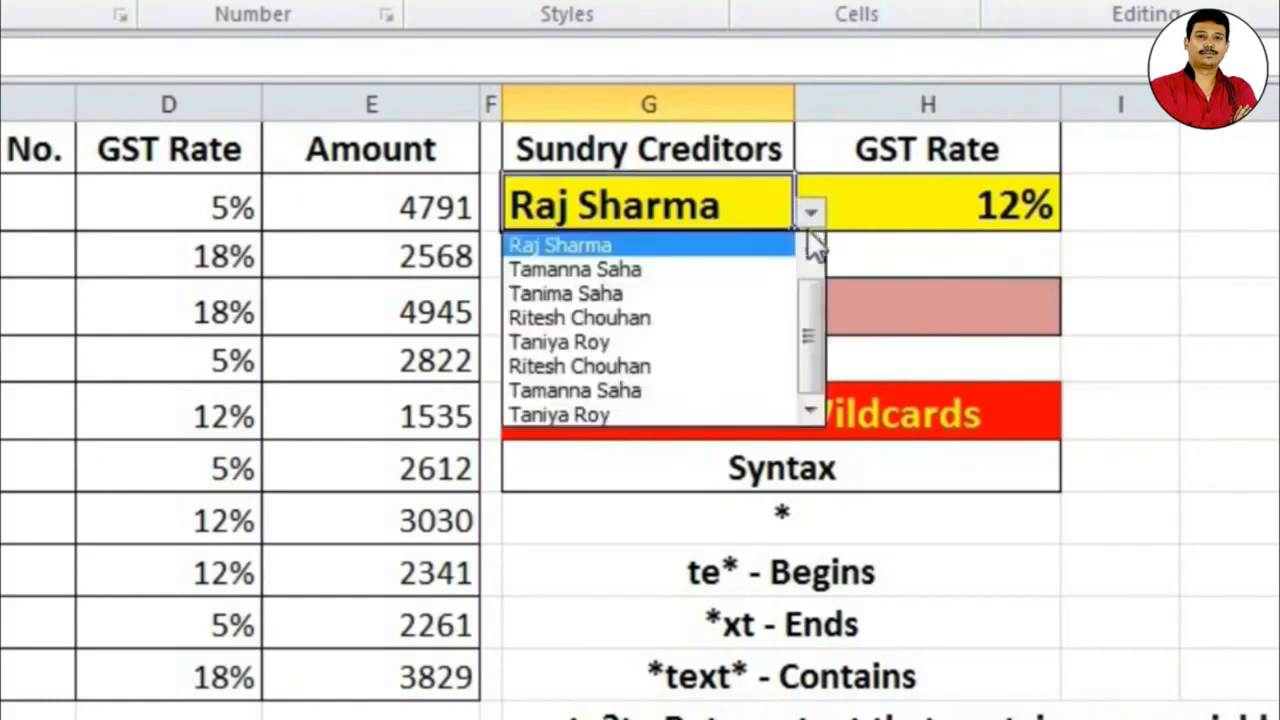
pyautogui.click(668, 296)
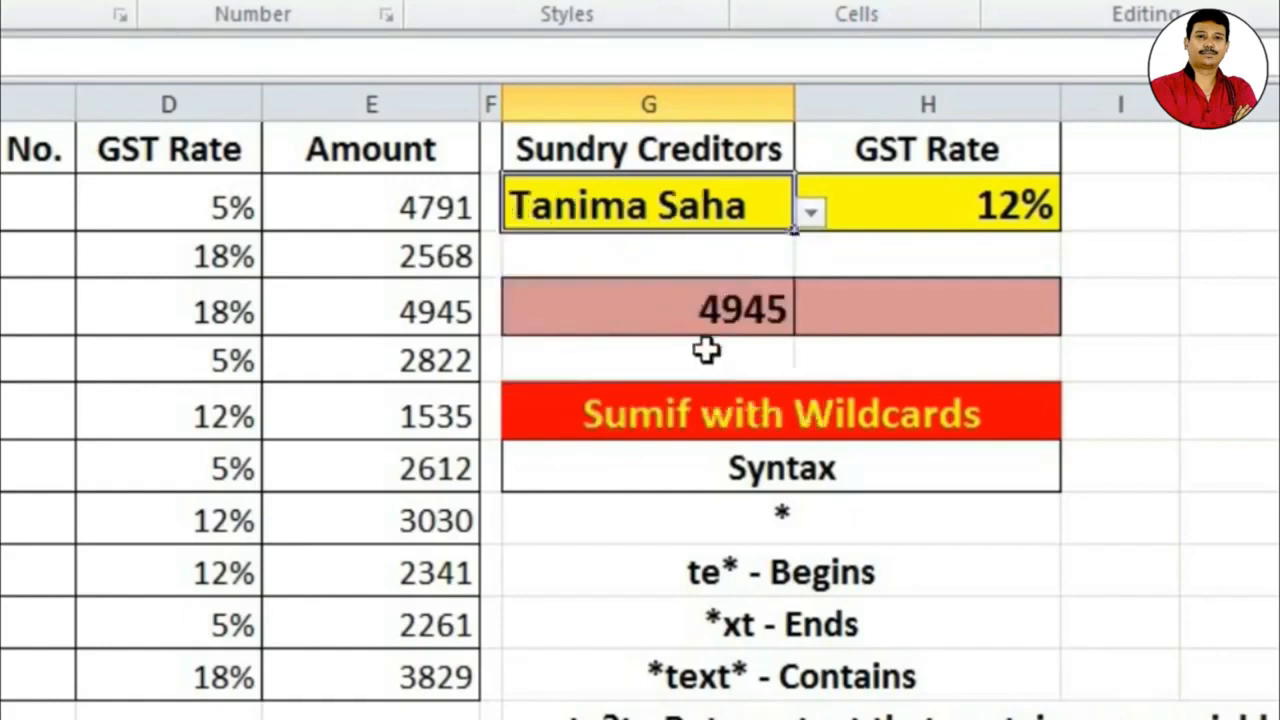
# Step: Enter =SUMIF(D2:D11,H2,E2:E11) in H4 to total the amounts for the selected GST rate
pyautogui.click(904, 322)
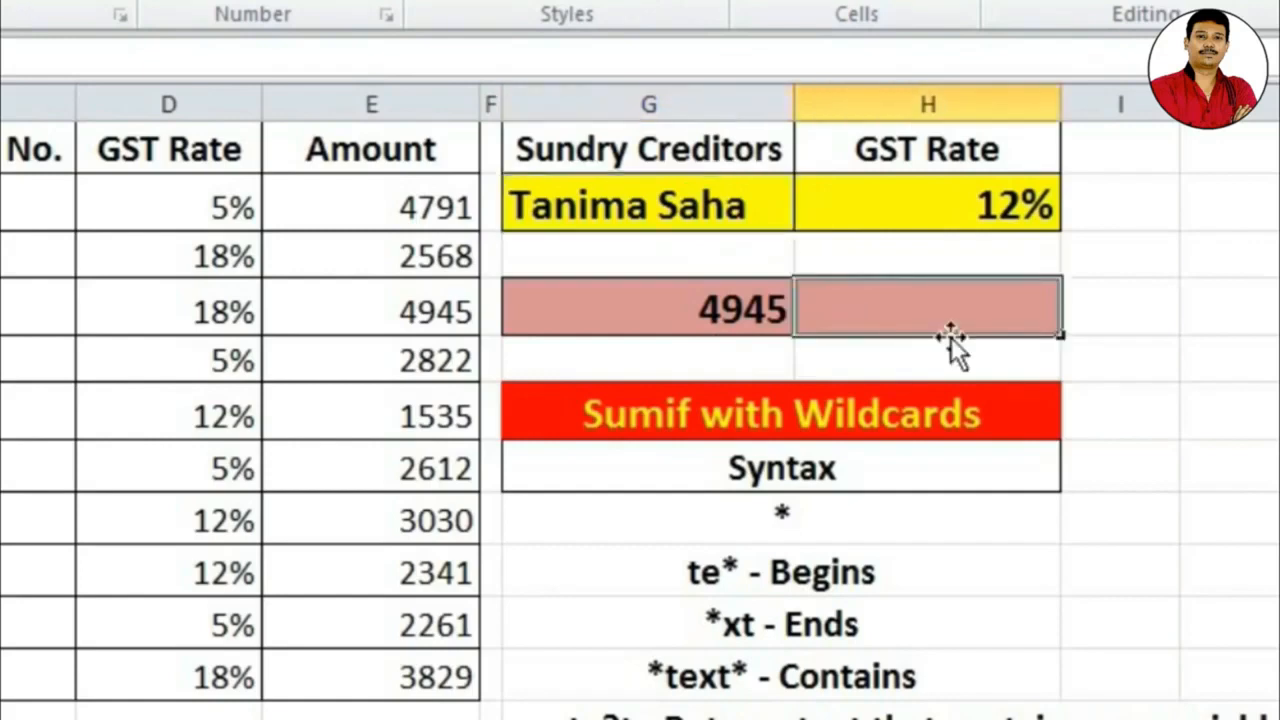
pyautogui.write('=')
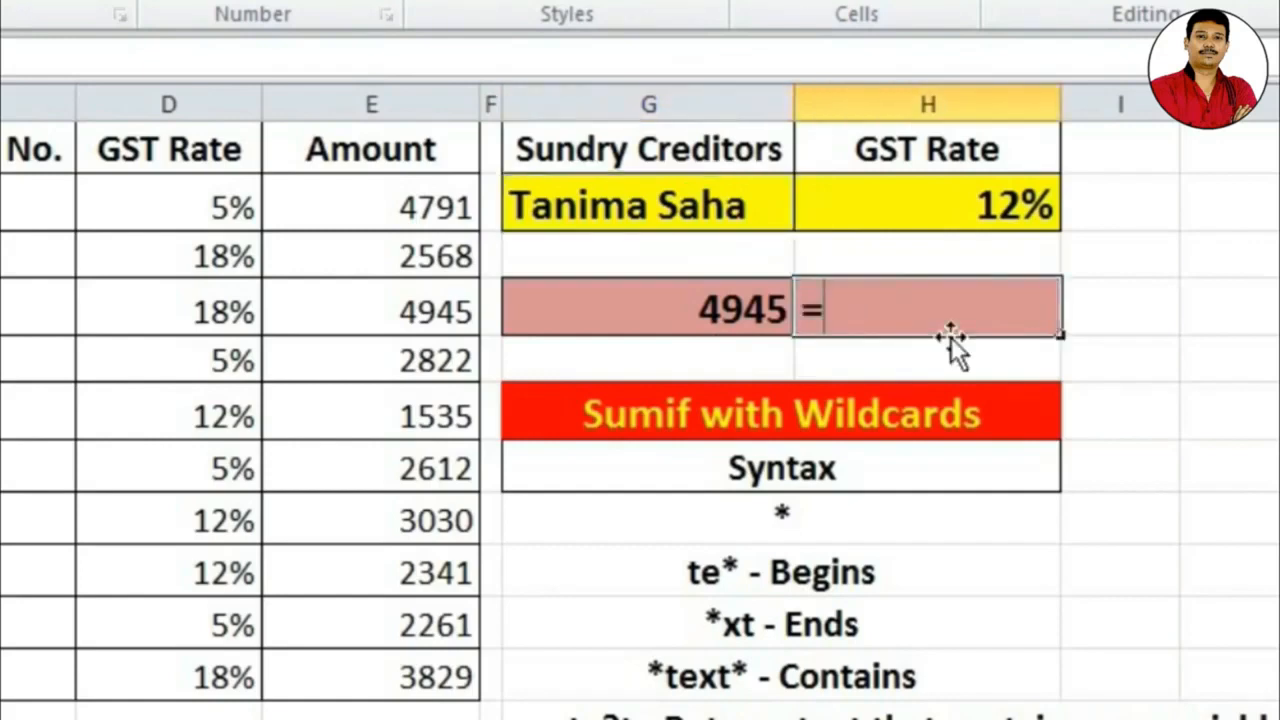
pyautogui.write('sumif')
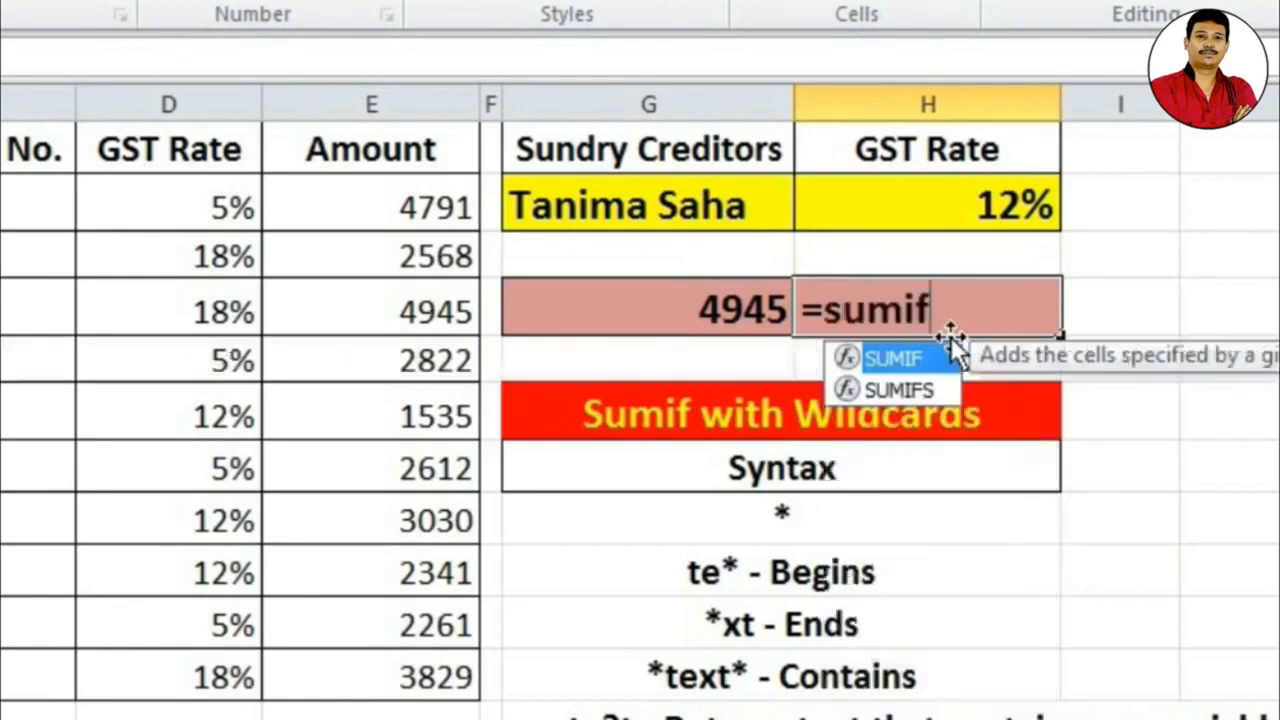
pyautogui.press('Tab')
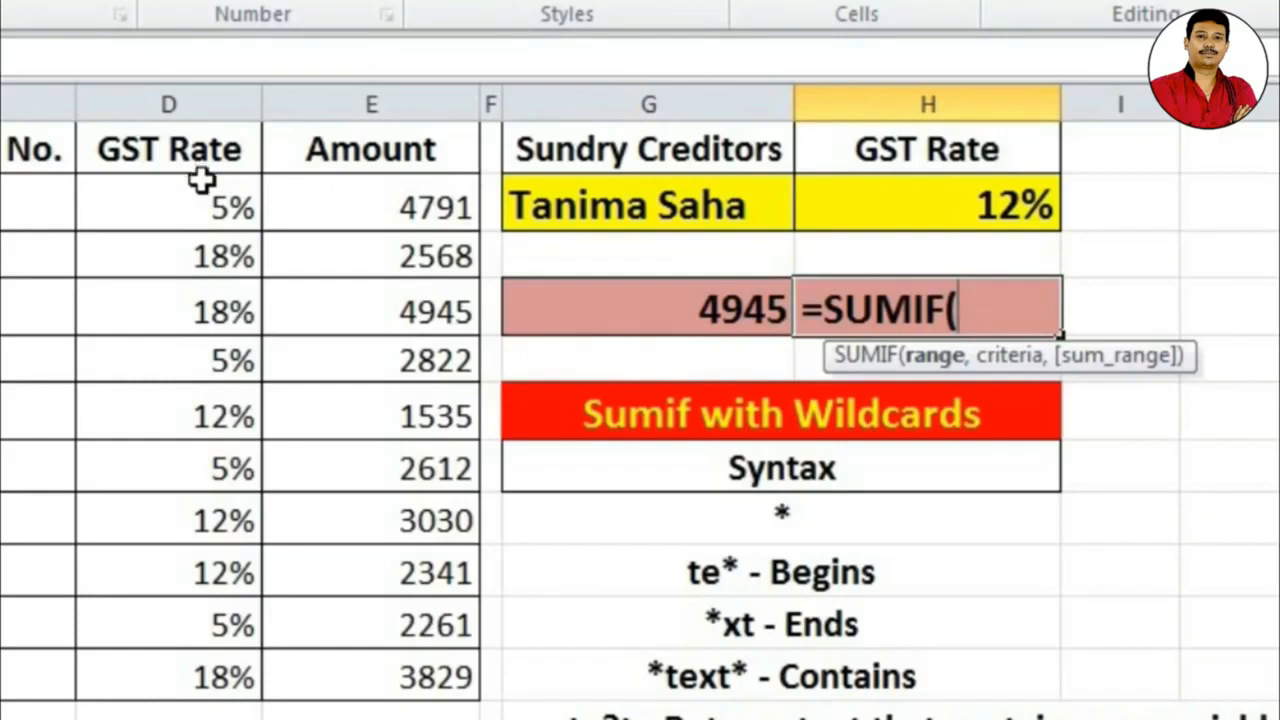
pyautogui.moveTo(197, 200); pyautogui.dragTo(222, 672)
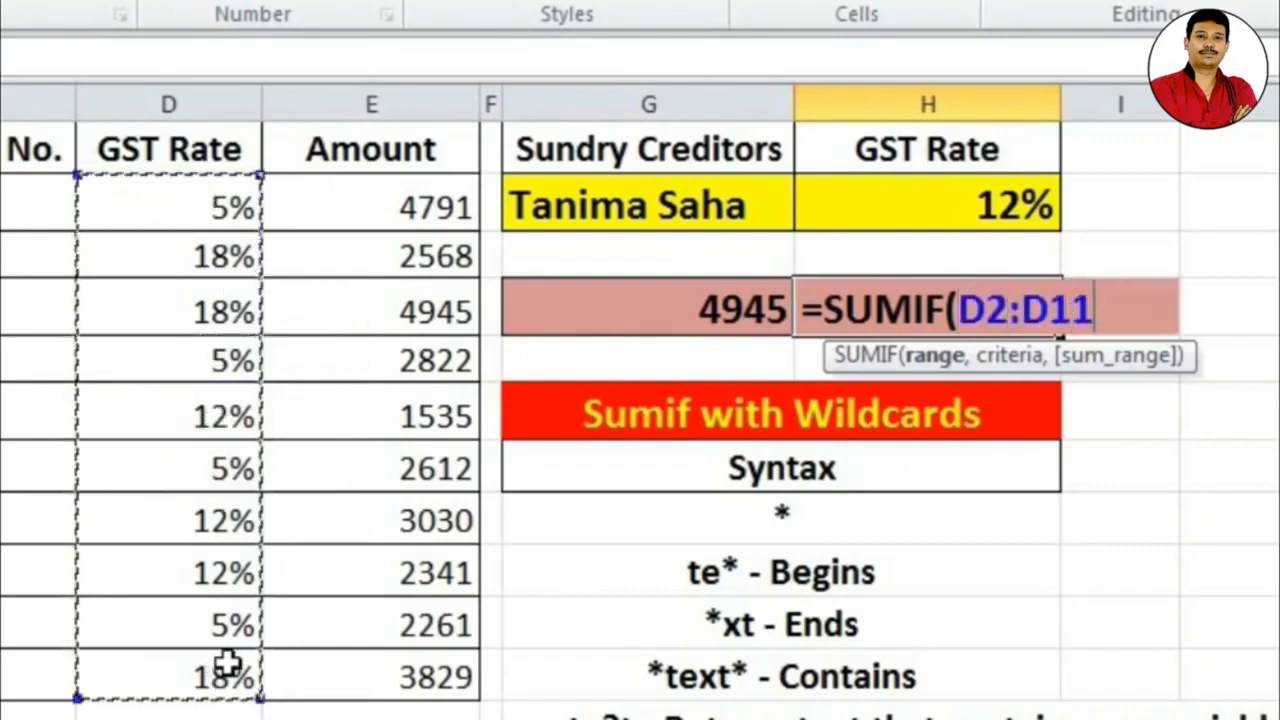
pyautogui.write(',')
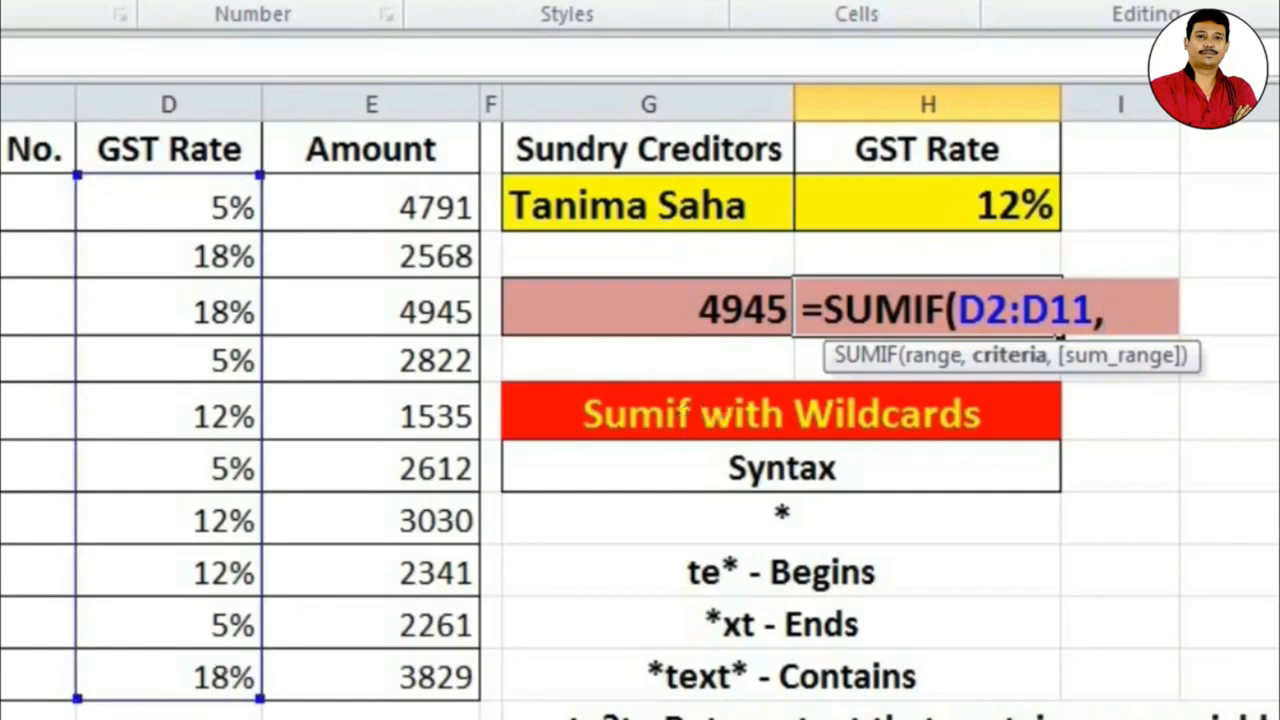
pyautogui.click(956, 206)
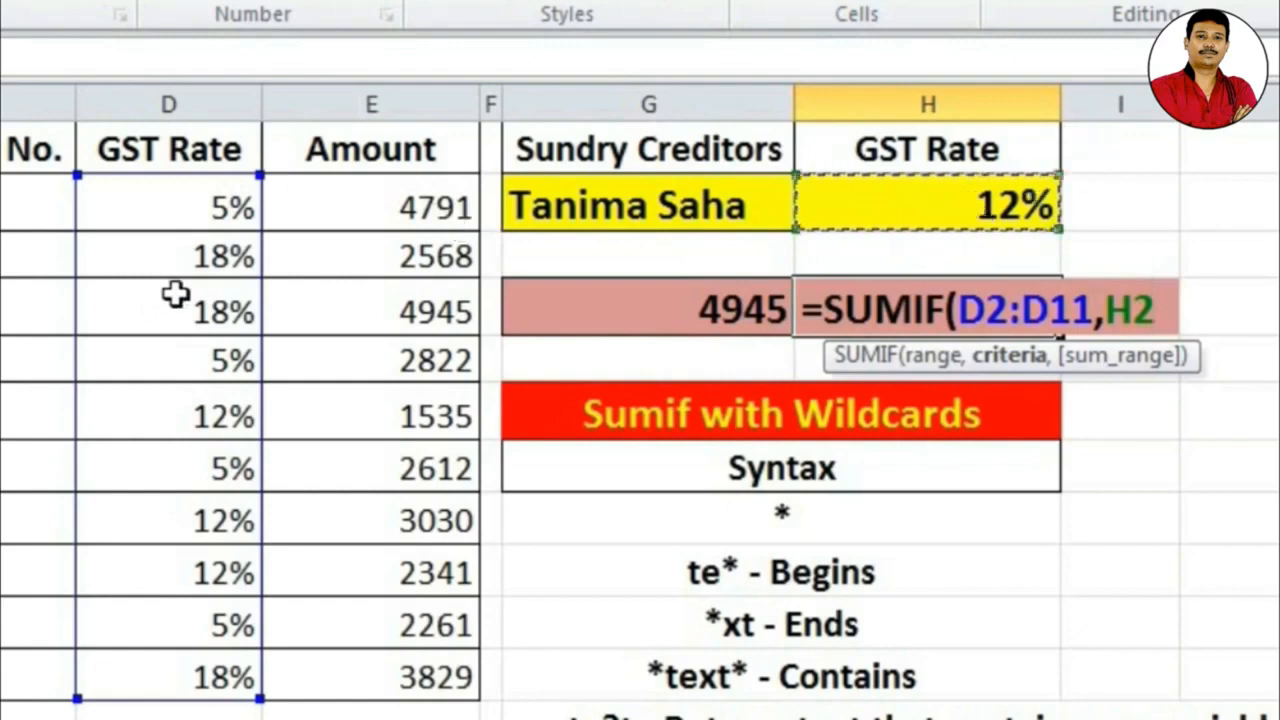
pyautogui.write(',')
pyautogui.moveTo(380, 200); pyautogui.dragTo(408, 666)
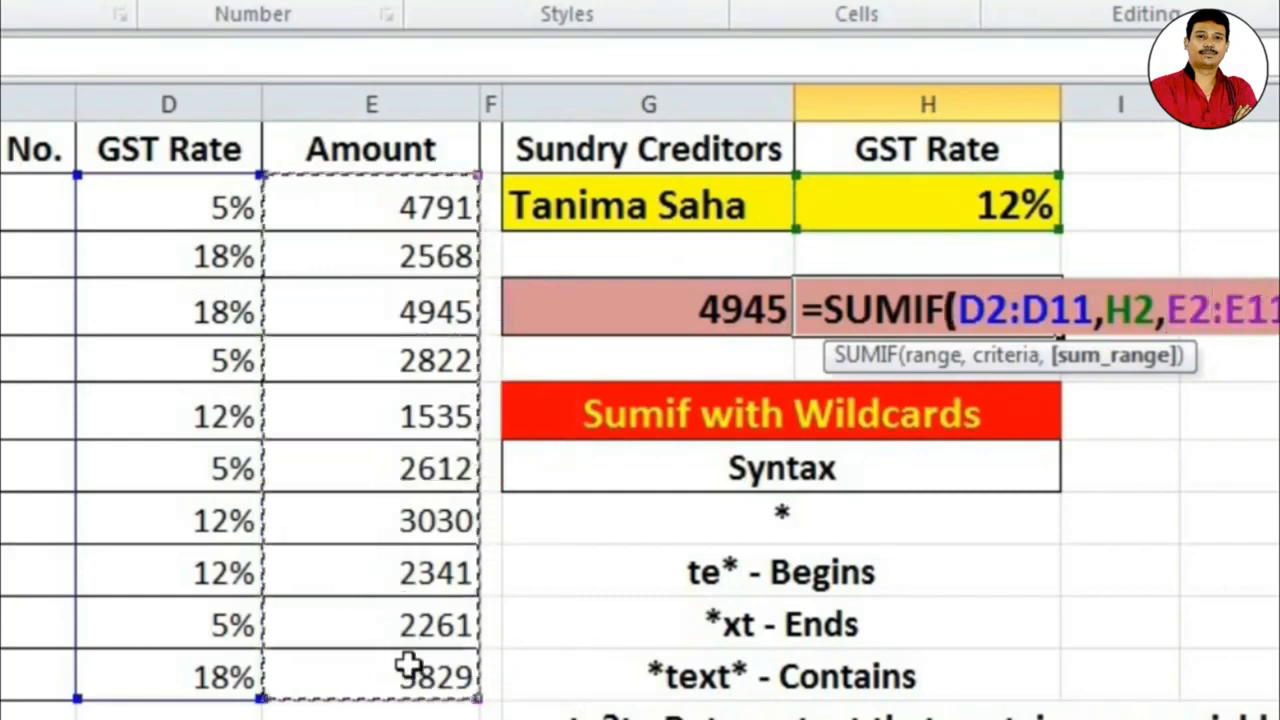
pyautogui.write(')')
pyautogui.press('Return')
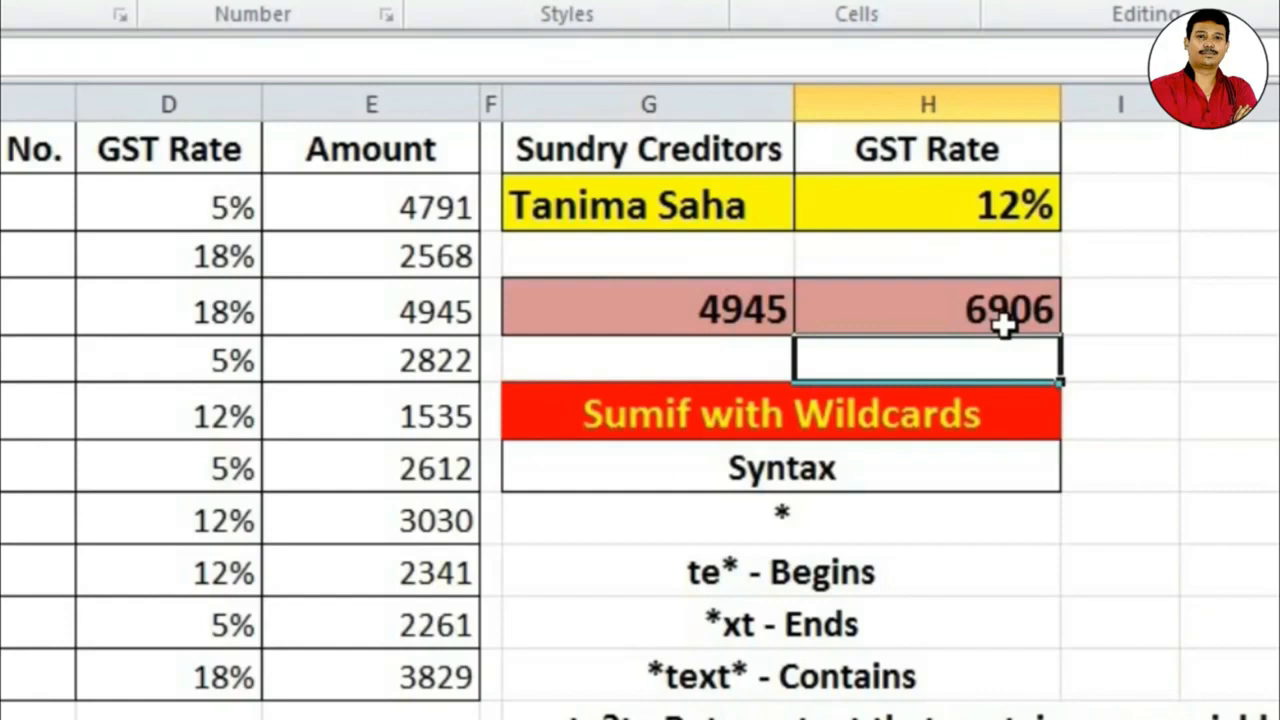
# Step: Clear the result cell G13 below the wildcard syntax list and begin a SUMIF formula there with the party names A2:A11 as the range
pyautogui.click(864, 501)
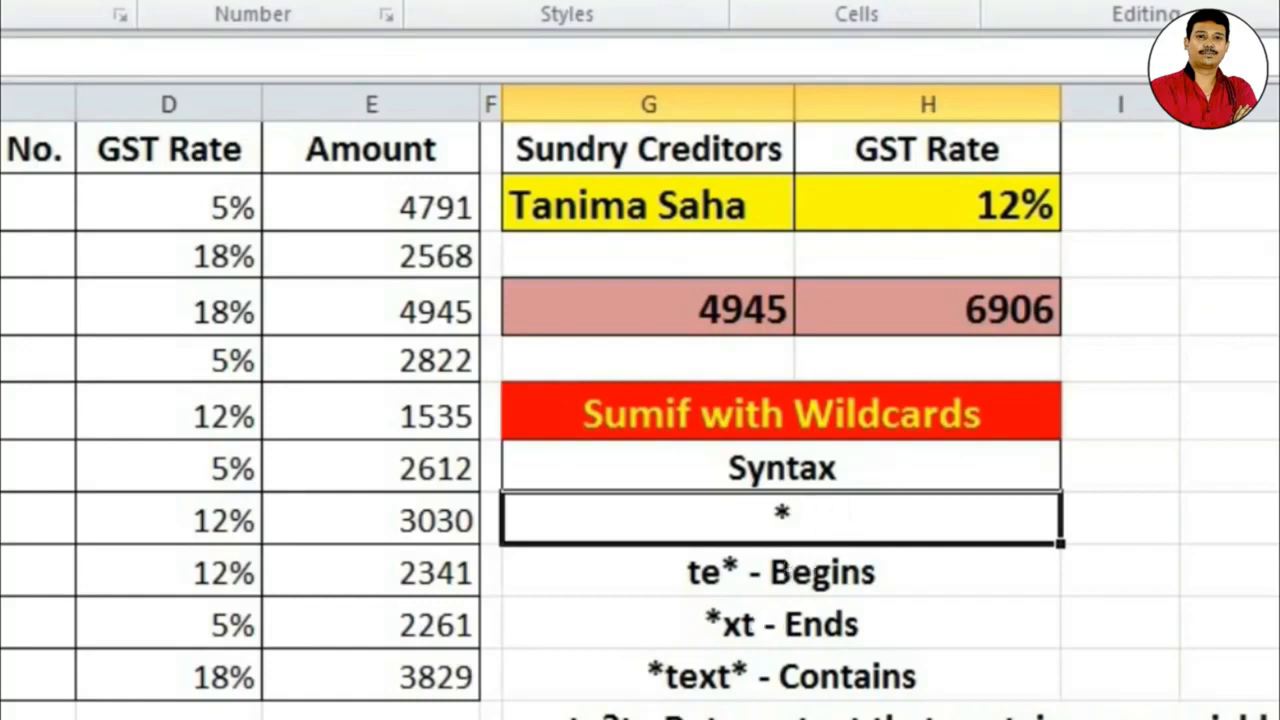
pyautogui.click(665, 585)
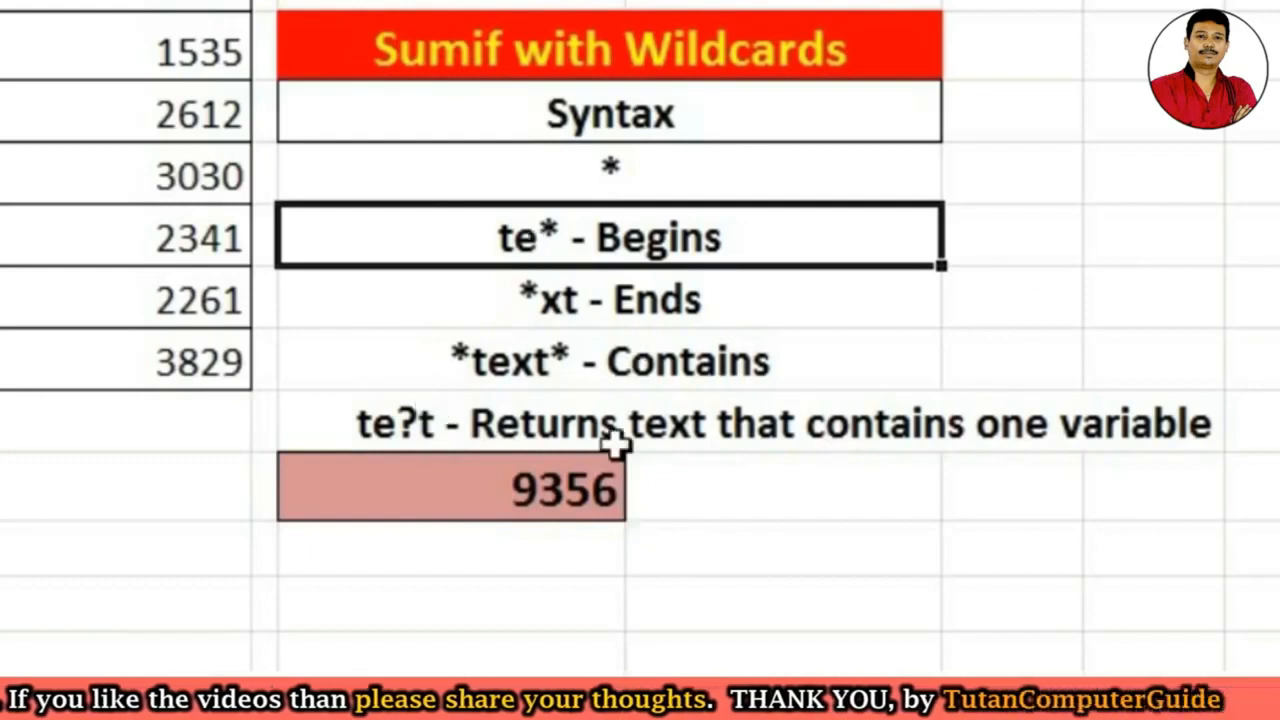
pyautogui.click(529, 500)
pyautogui.press('BackSpace')
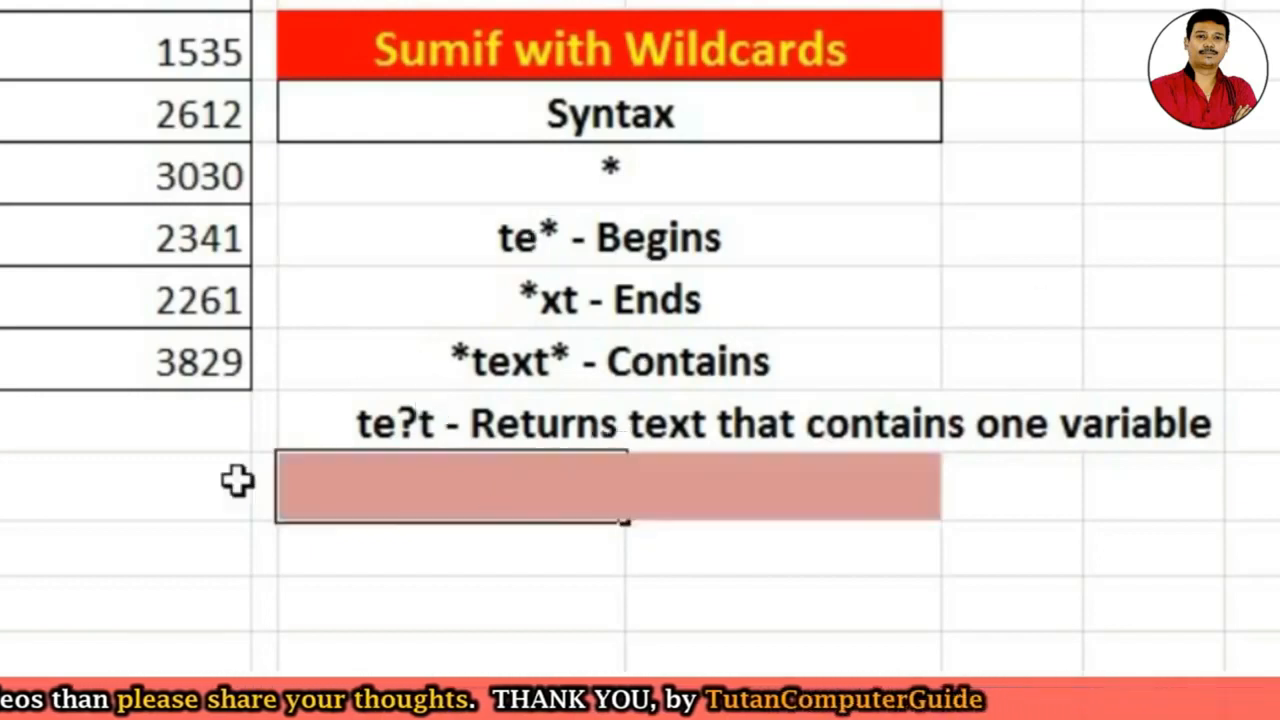
pyautogui.write('=su')
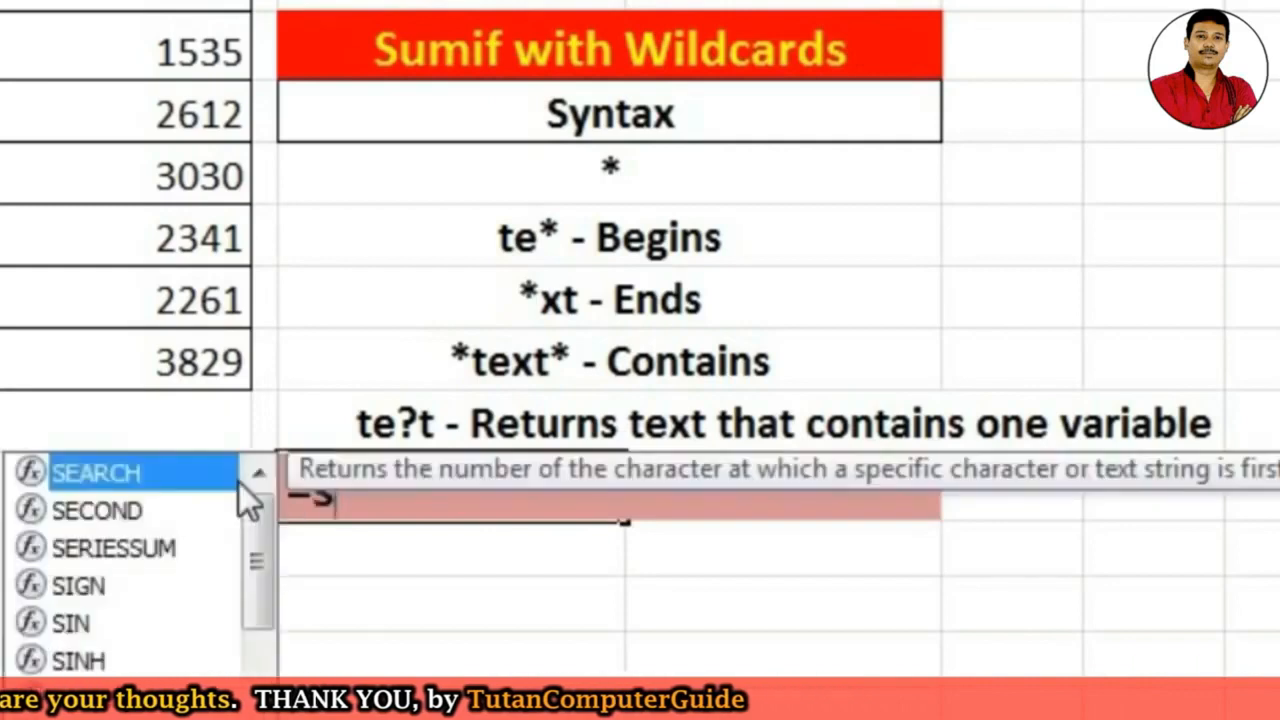
pyautogui.write('mif')
pyautogui.press('Tab')
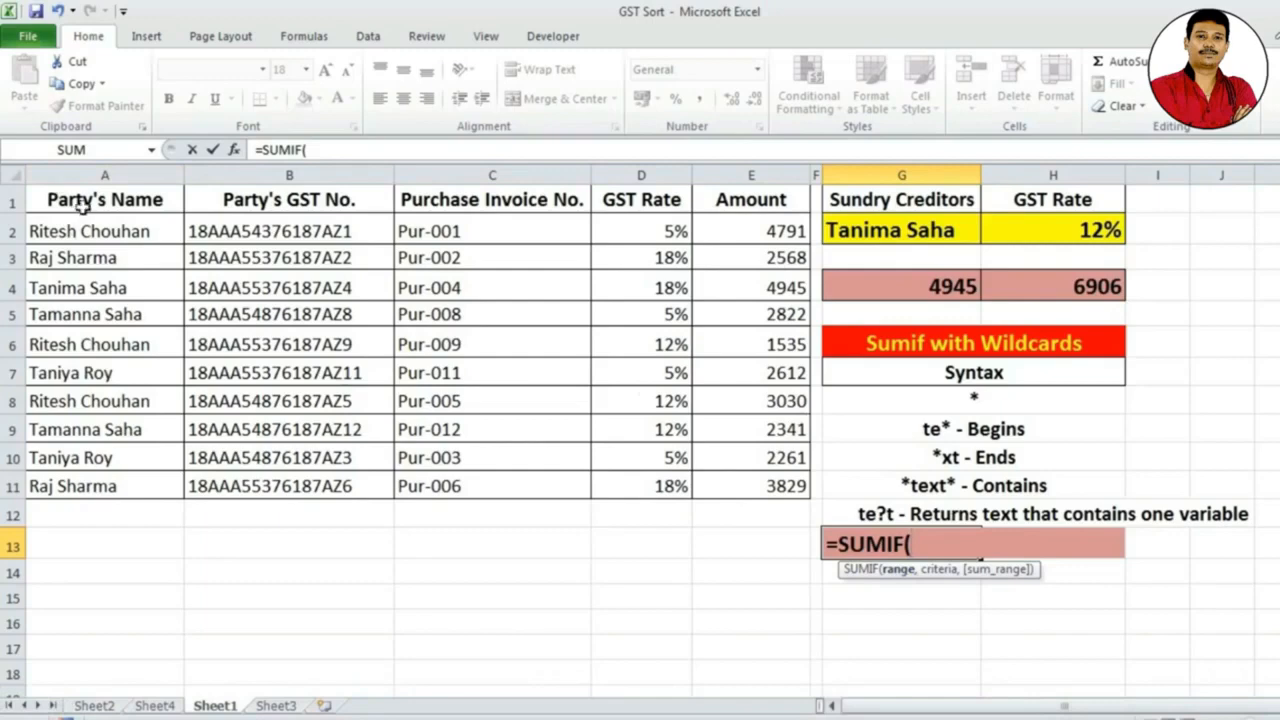
pyautogui.moveTo(117, 238); pyautogui.dragTo(149, 483)
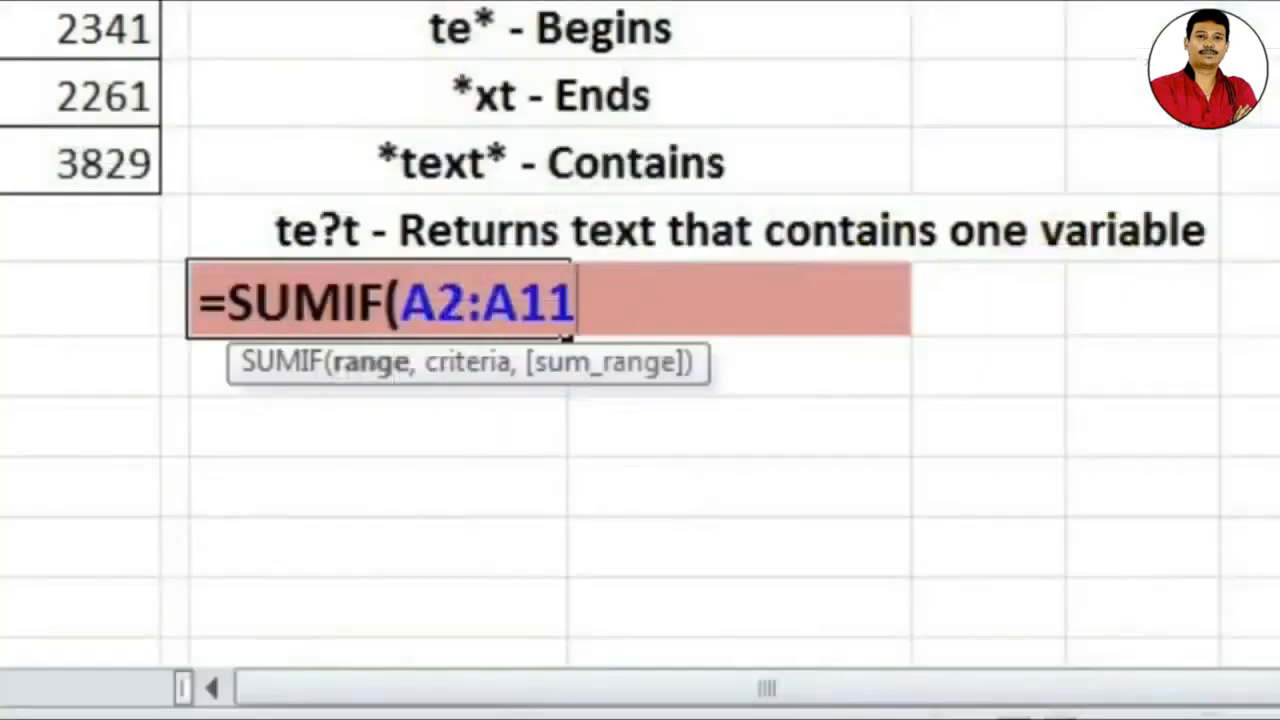
pyautogui.write(',')
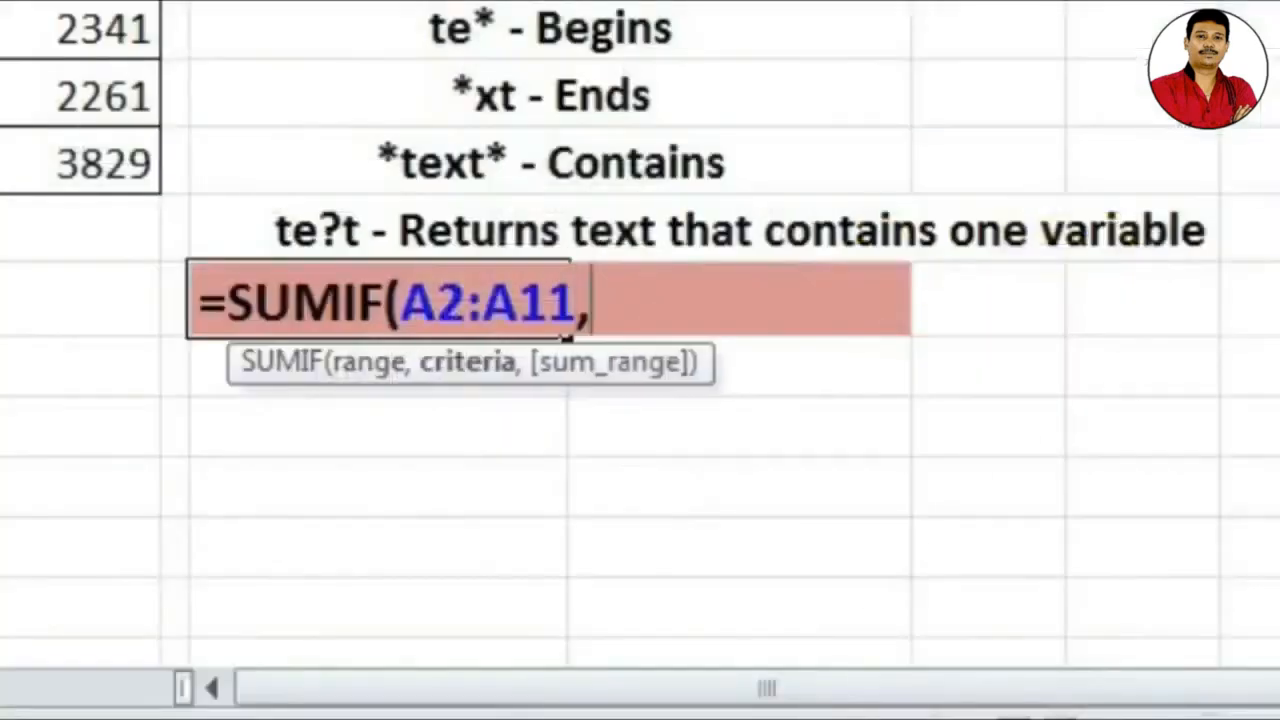
# Step: Add the full name of the party of invoice Pur-002, in quotation marks, as the criteria of the G13 SUMIF formula
pyautogui.write('"')
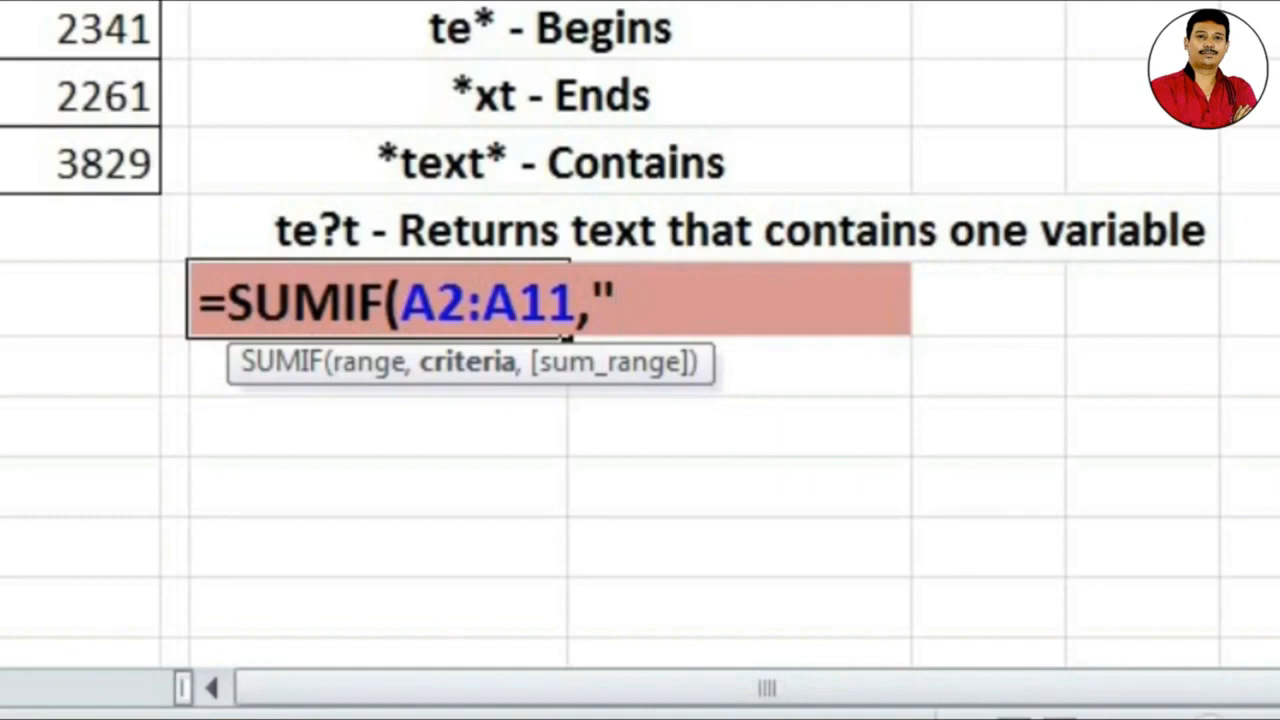
pyautogui.write('R')
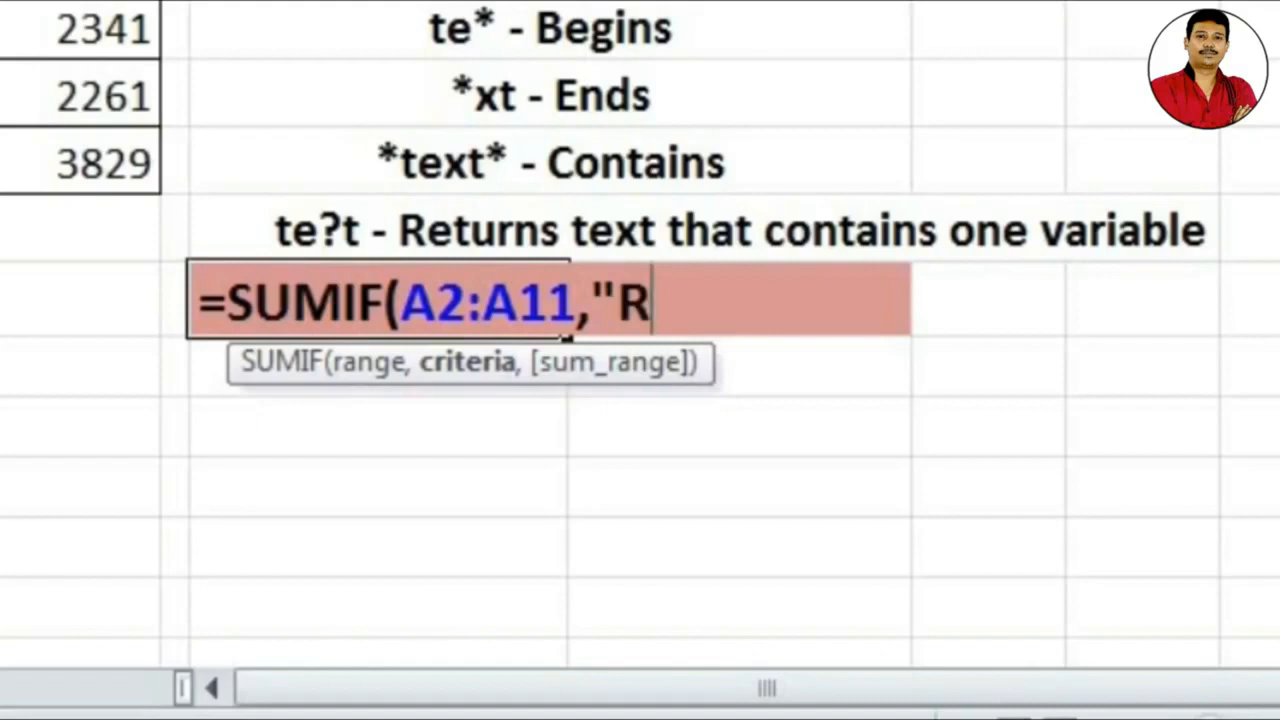
pyautogui.write('aj S')
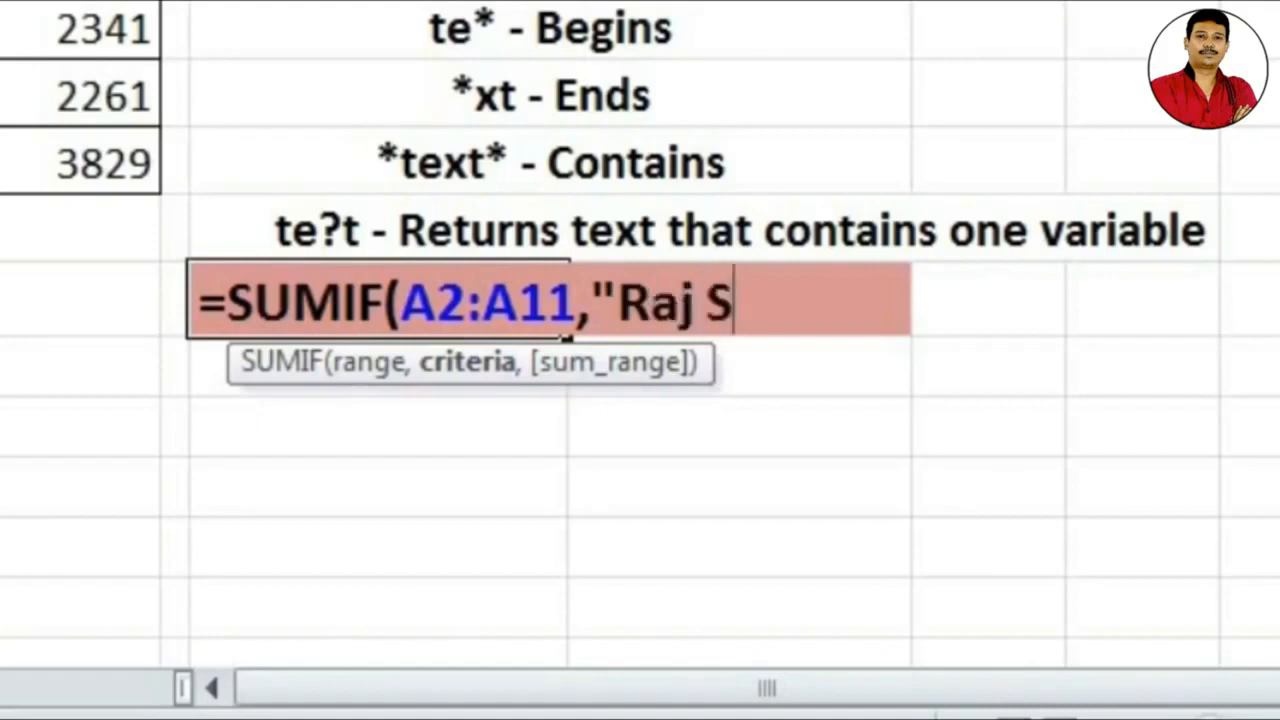
pyautogui.write('har')
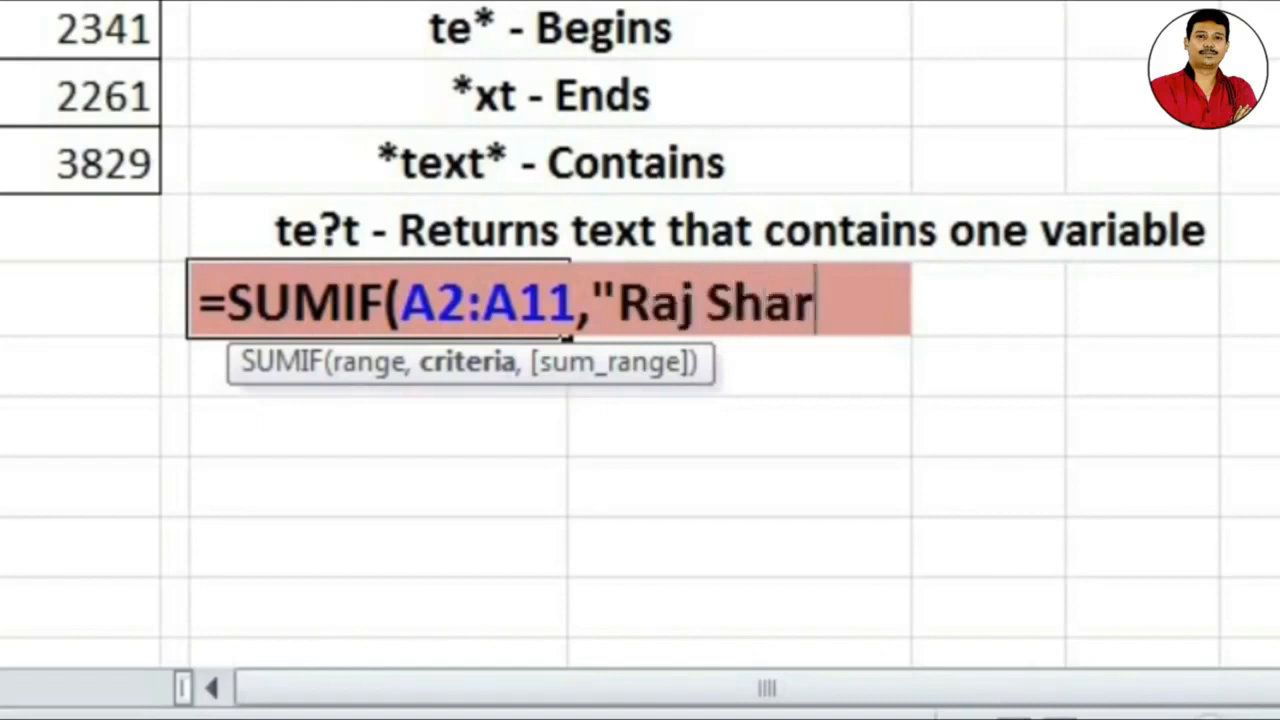
pyautogui.write('ma')
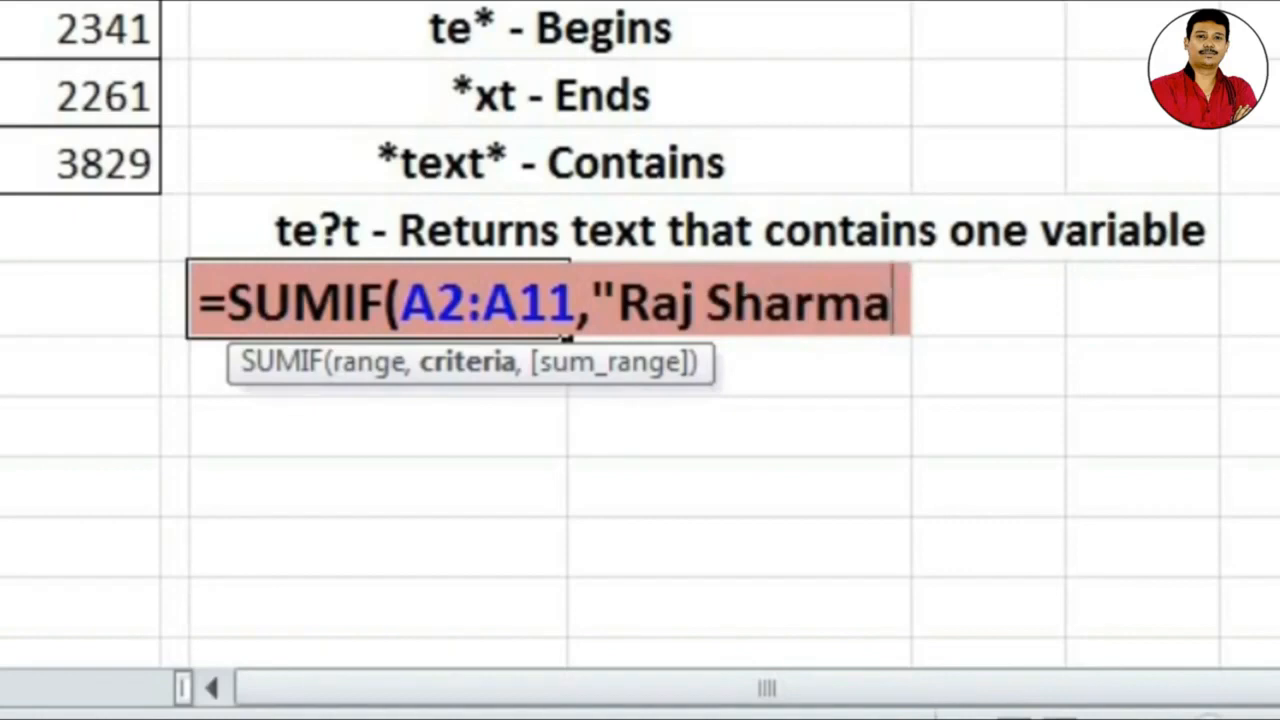
pyautogui.write('"')
pyautogui.press('BackSpace')
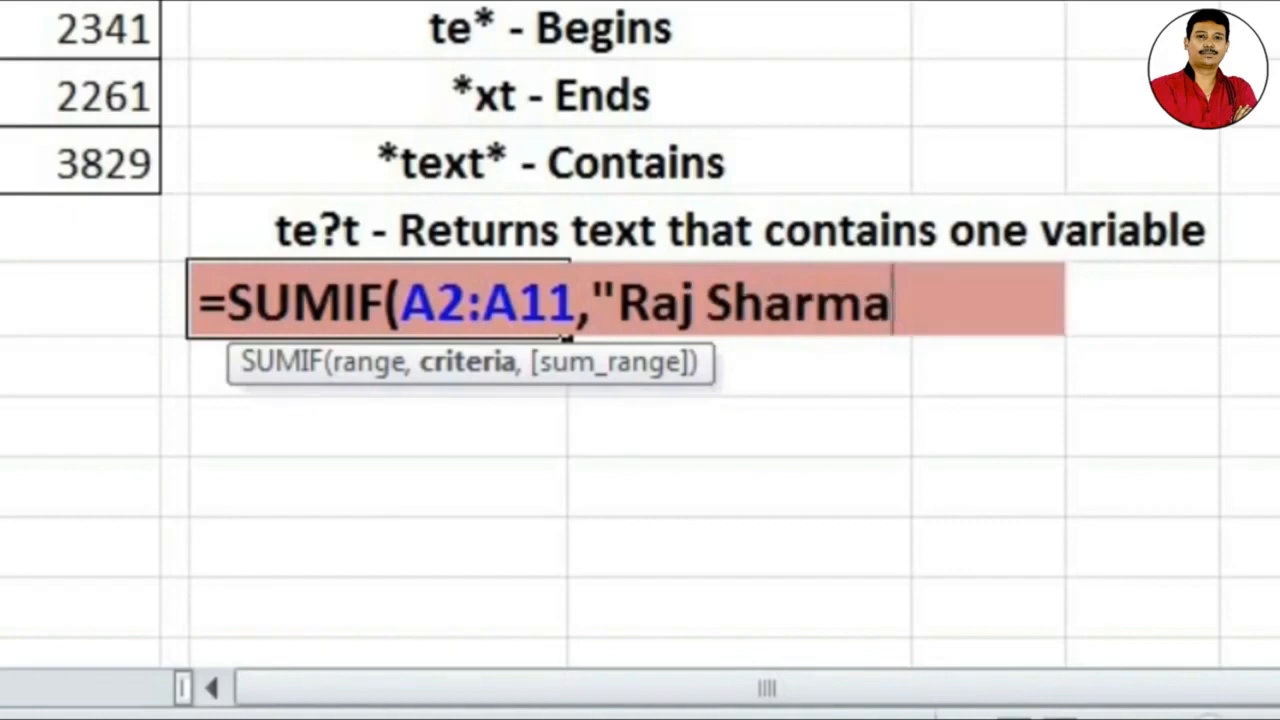
pyautogui.write('"')
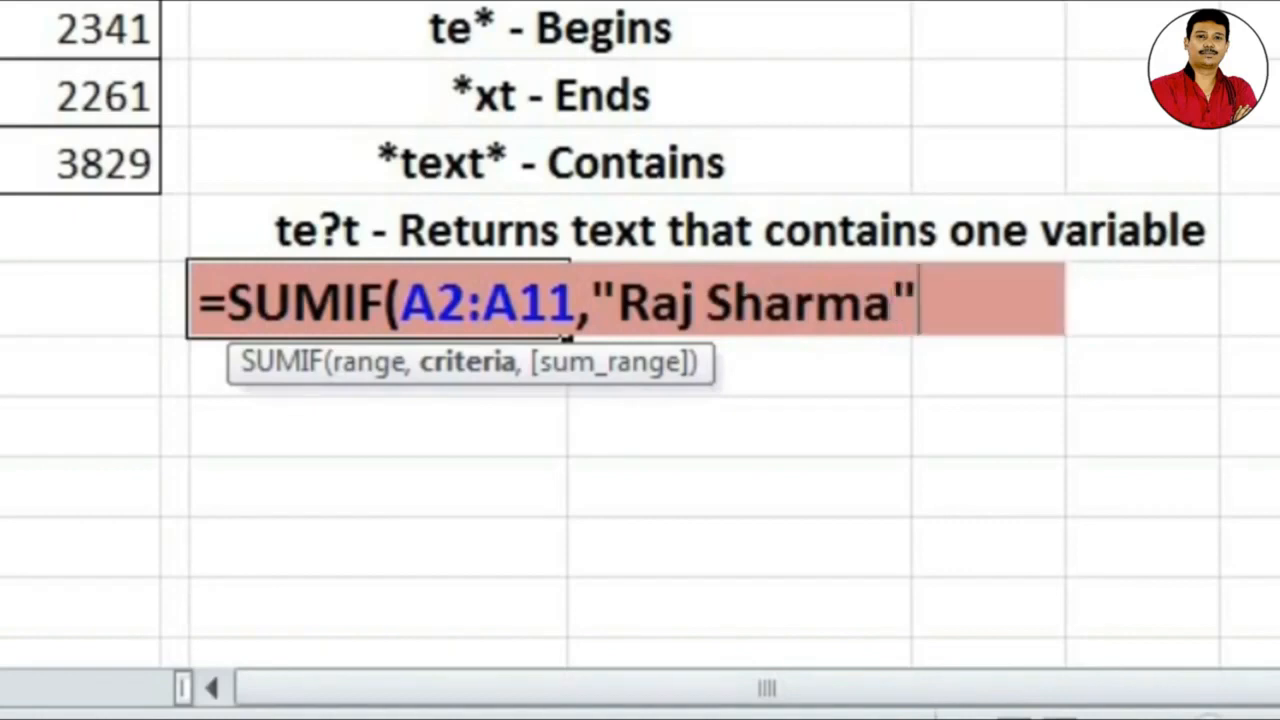
# Step: Complete the G13 SUMIF formula with the amounts E2:E11 as the sum range
pyautogui.write(',')
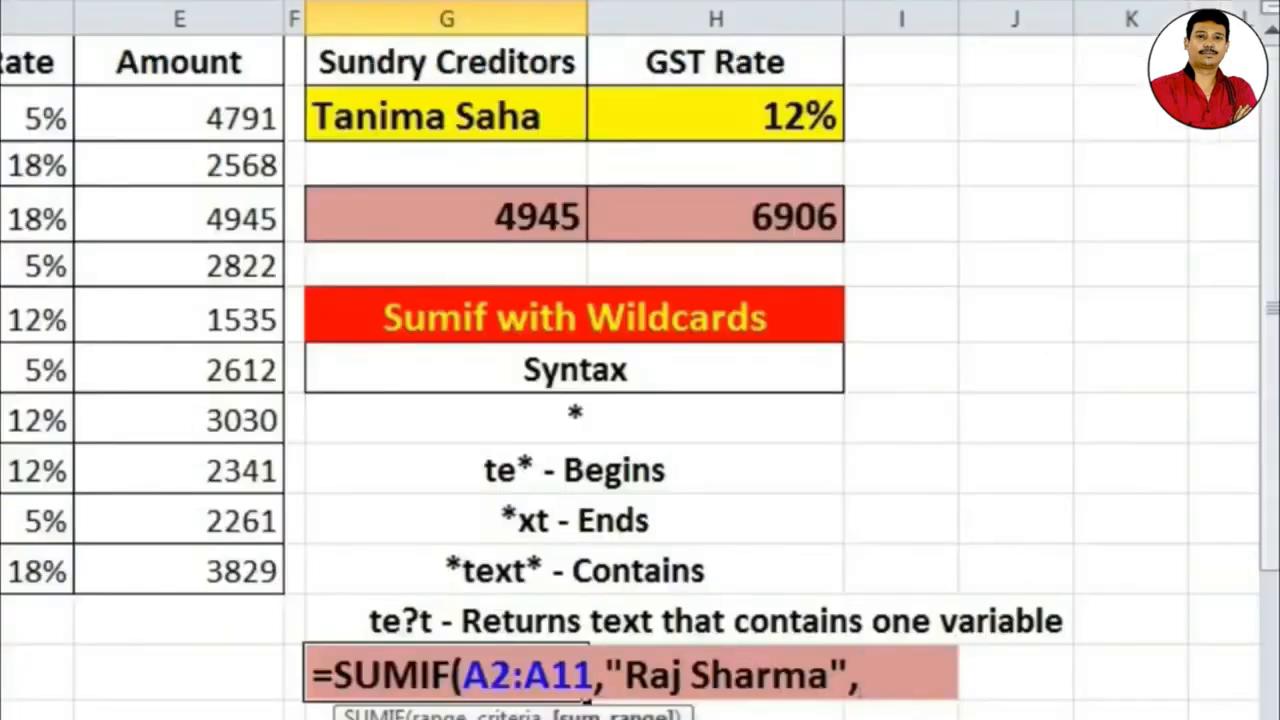
pyautogui.moveTo(213, 114); pyautogui.dragTo(249, 588)
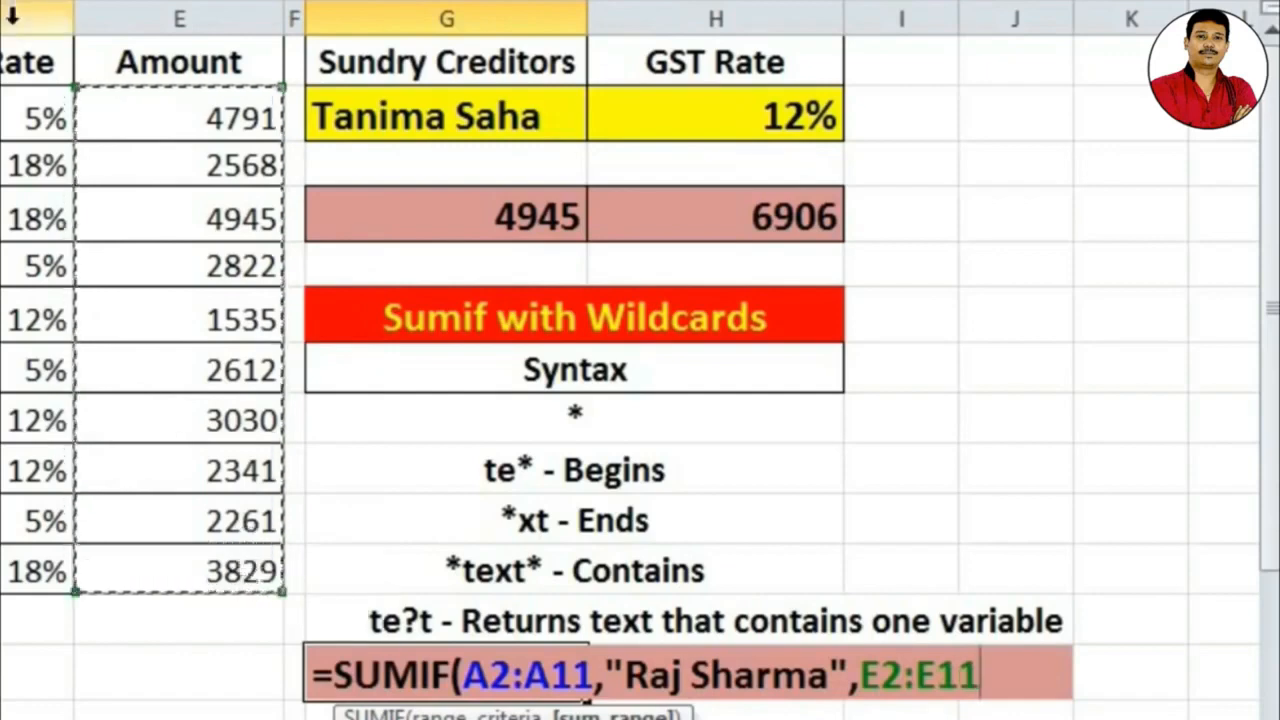
pyautogui.write(')')
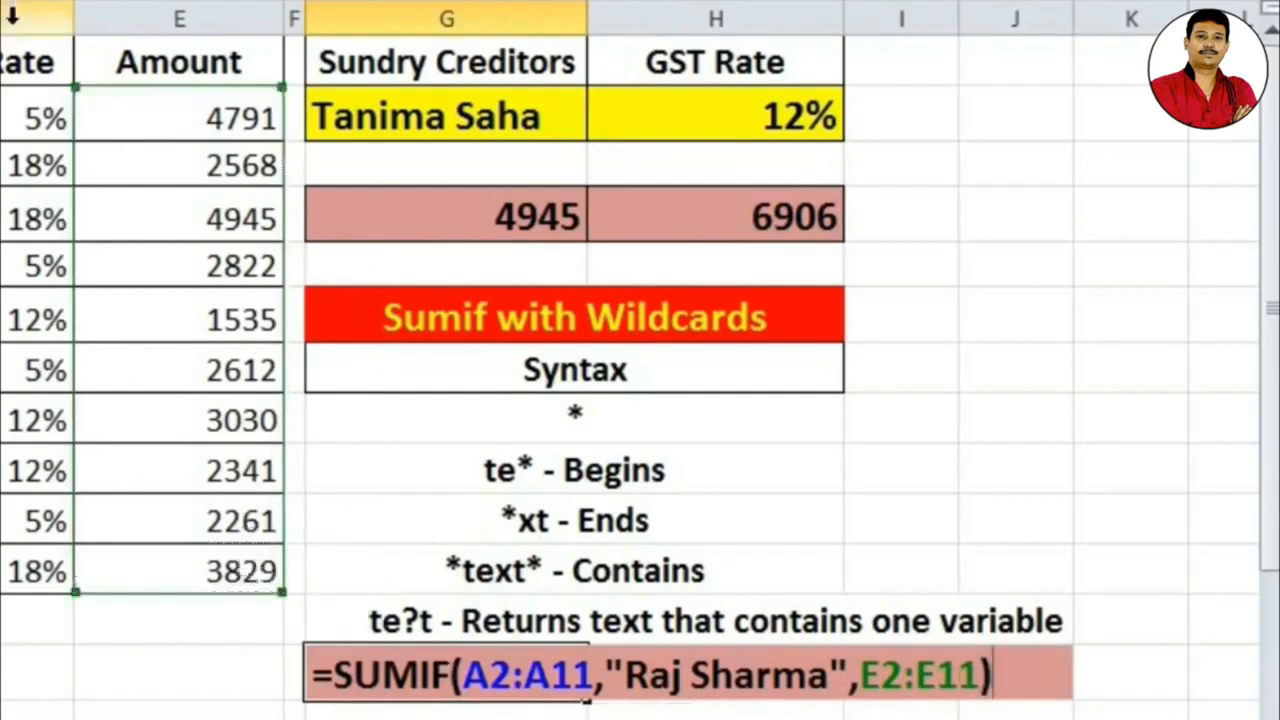
pyautogui.press('Return')
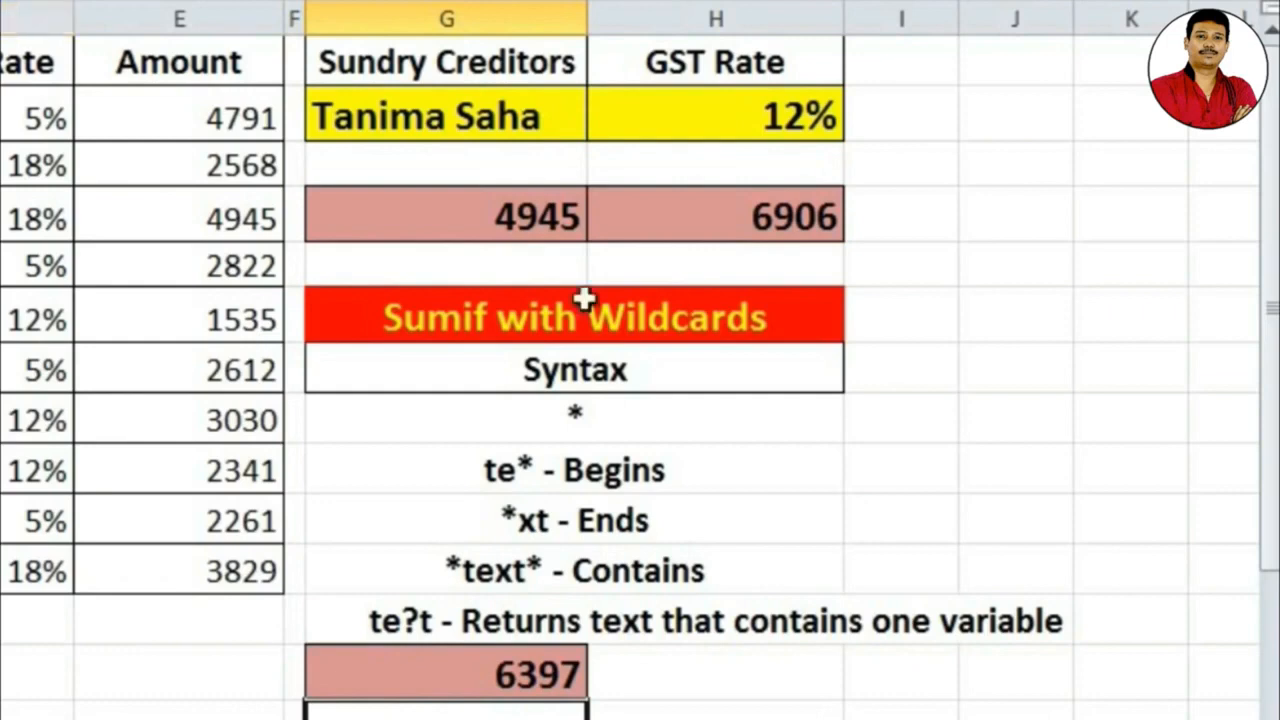
# Step: Replace the full-name criteria in the G13 formula with the begins-with wildcard "Ra*"
pyautogui.click(511, 676)
pyautogui.doubleClick(511, 676)
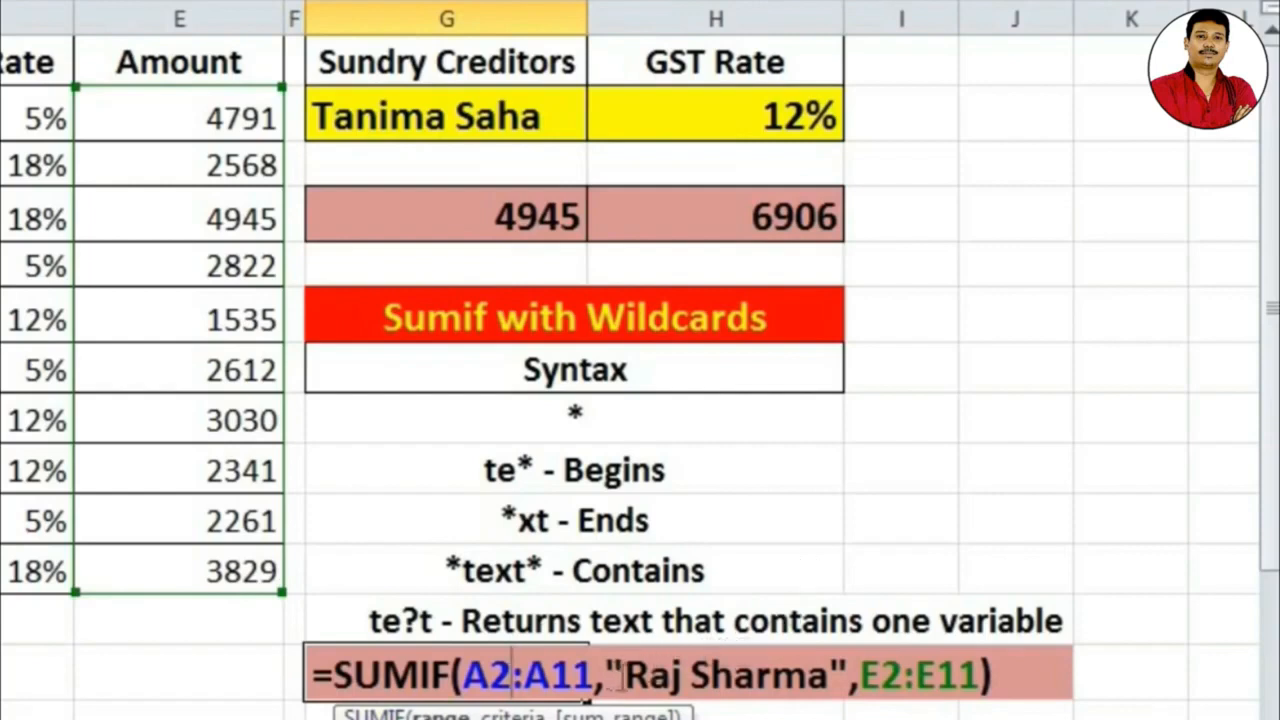
pyautogui.moveTo(668, 676); pyautogui.dragTo(828, 676)
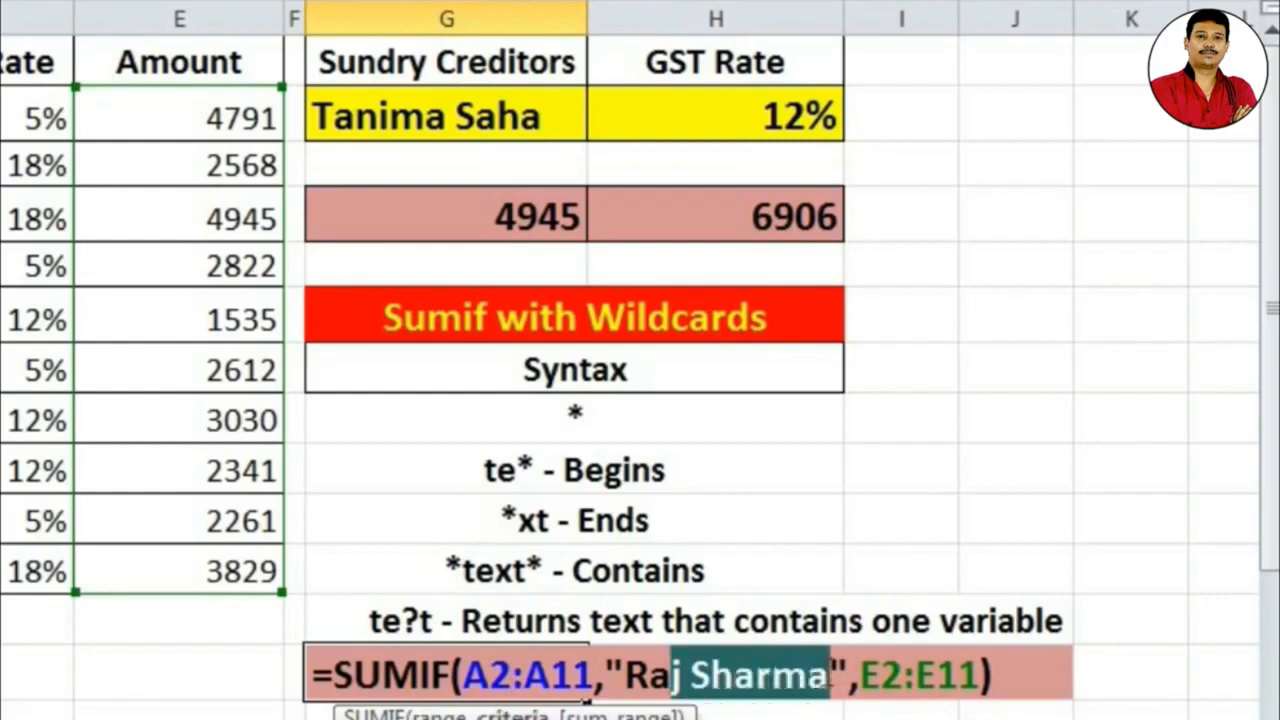
pyautogui.write('*')
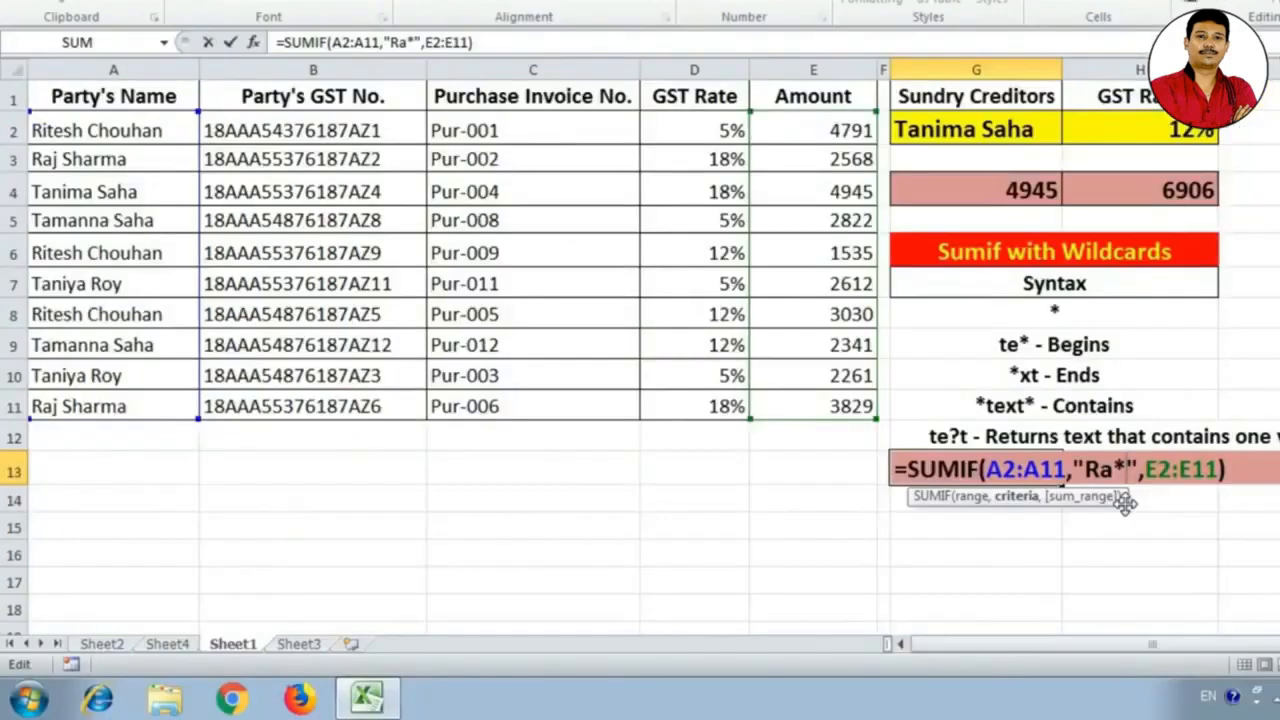
pyautogui.press('Return')
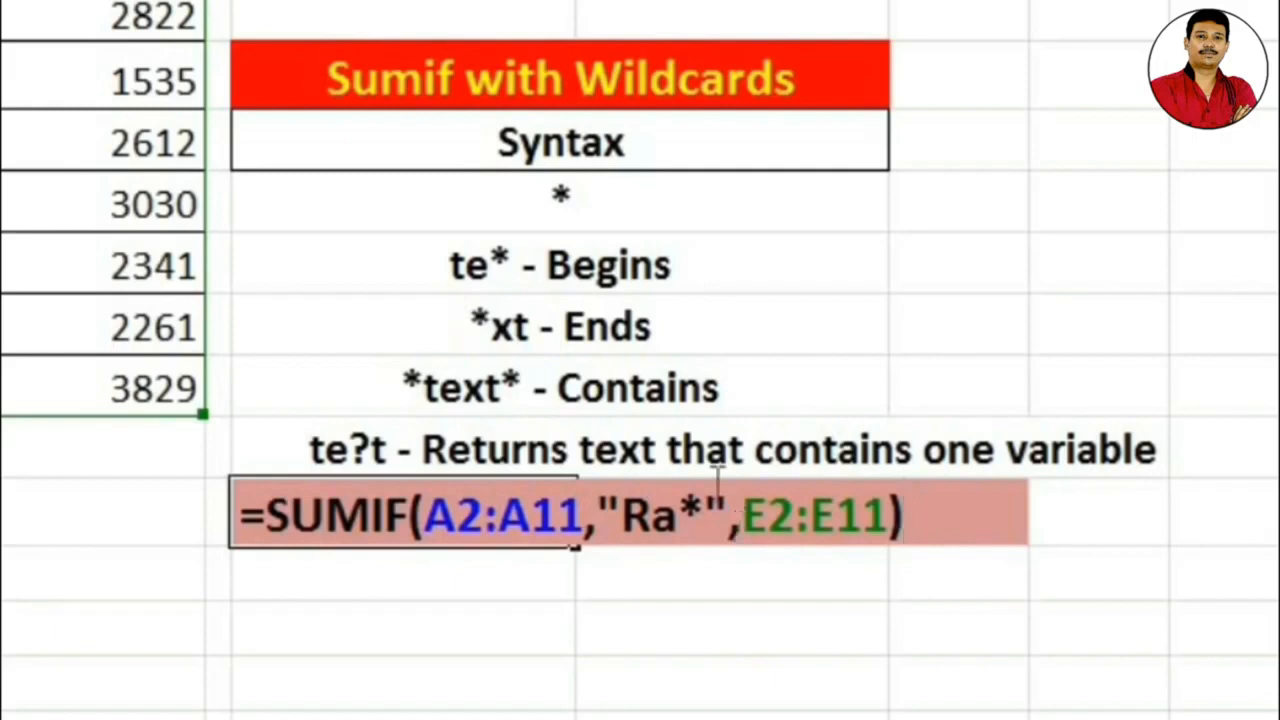
# Step: Extend the G13 begins-with criteria to the whole first name of the Pur-002 party followed by an asterisk
pyautogui.click(679, 516)
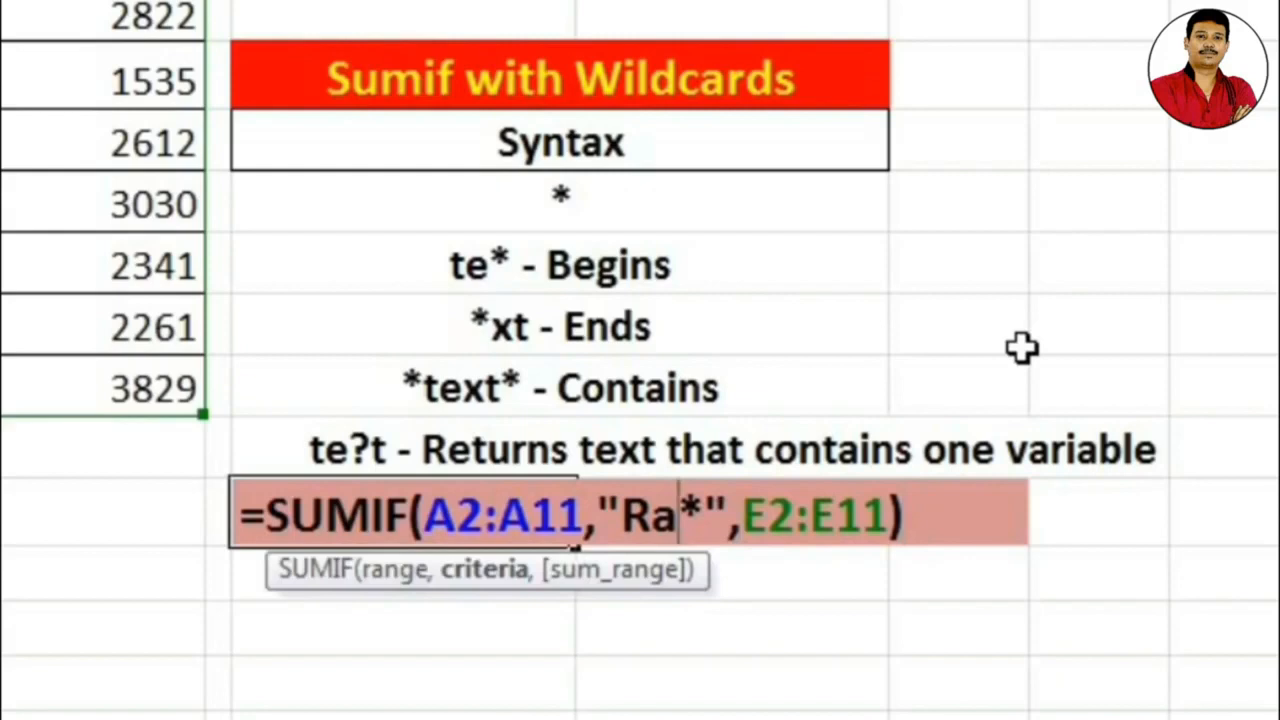
pyautogui.write('j')
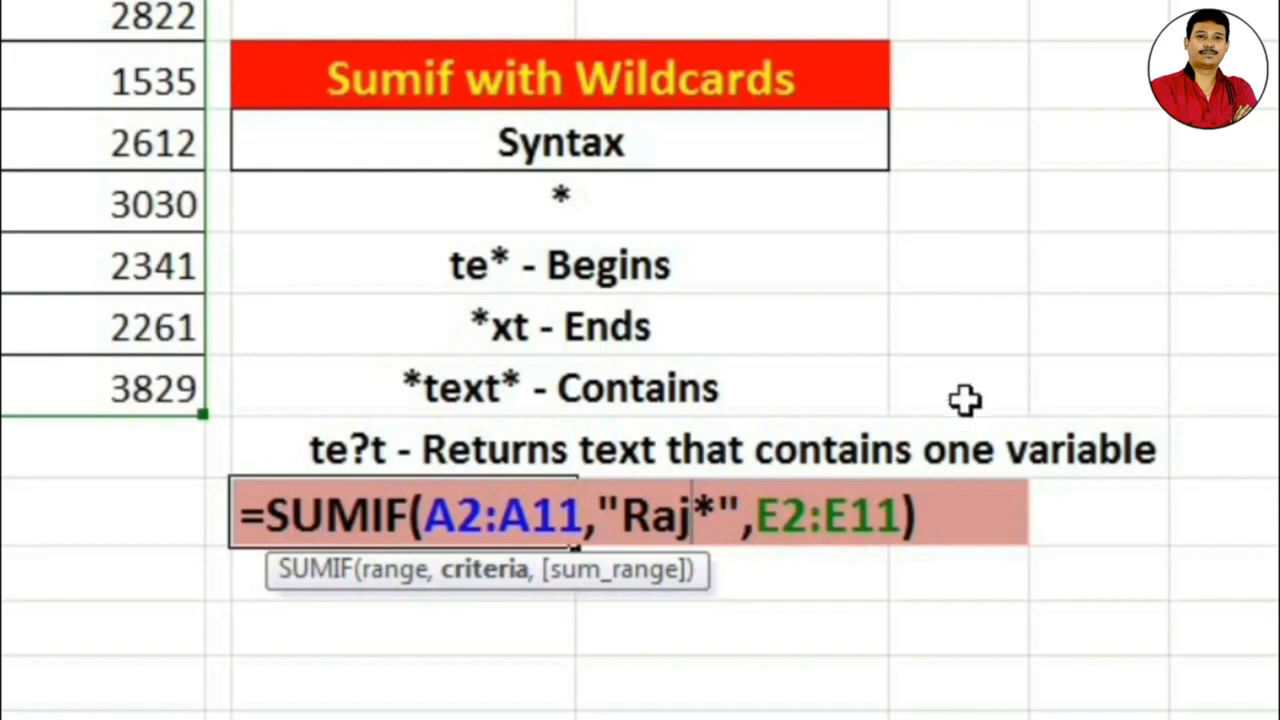
pyautogui.press('Return')
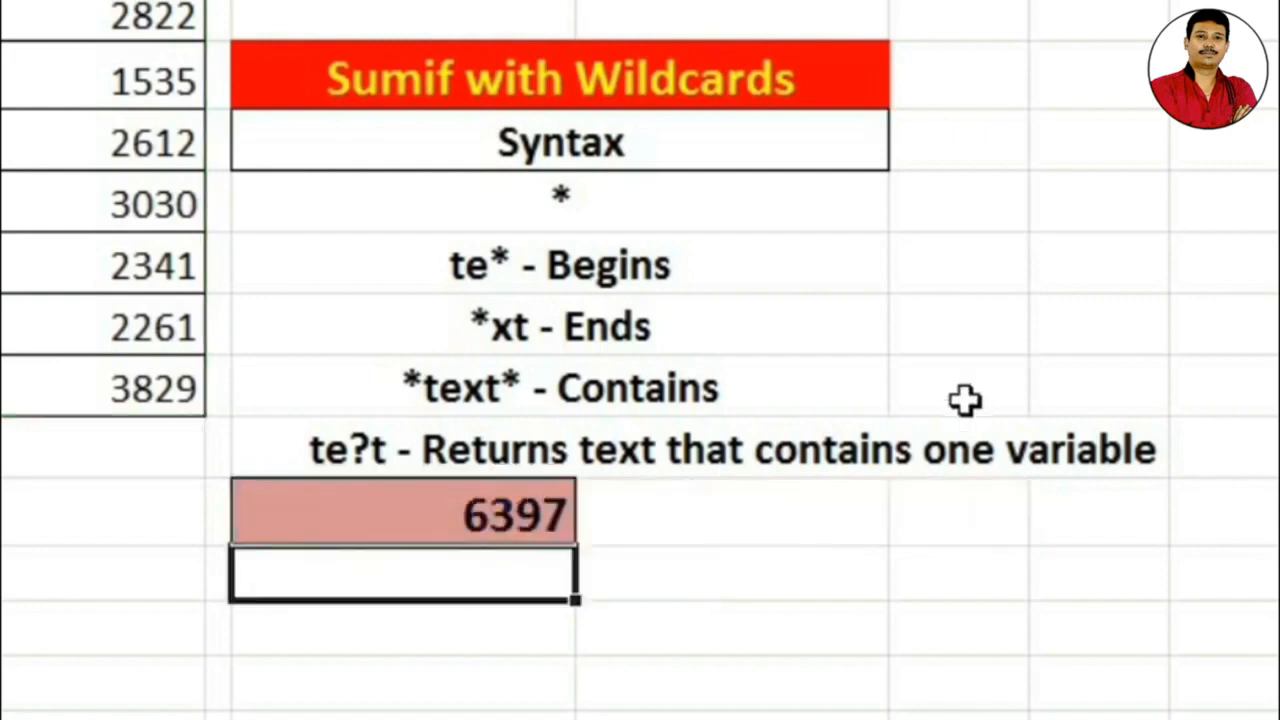
# Step: Change the criteria in the G13 SUMIF formula to the contains wildcard "*aj*"
pyautogui.click(493, 521)
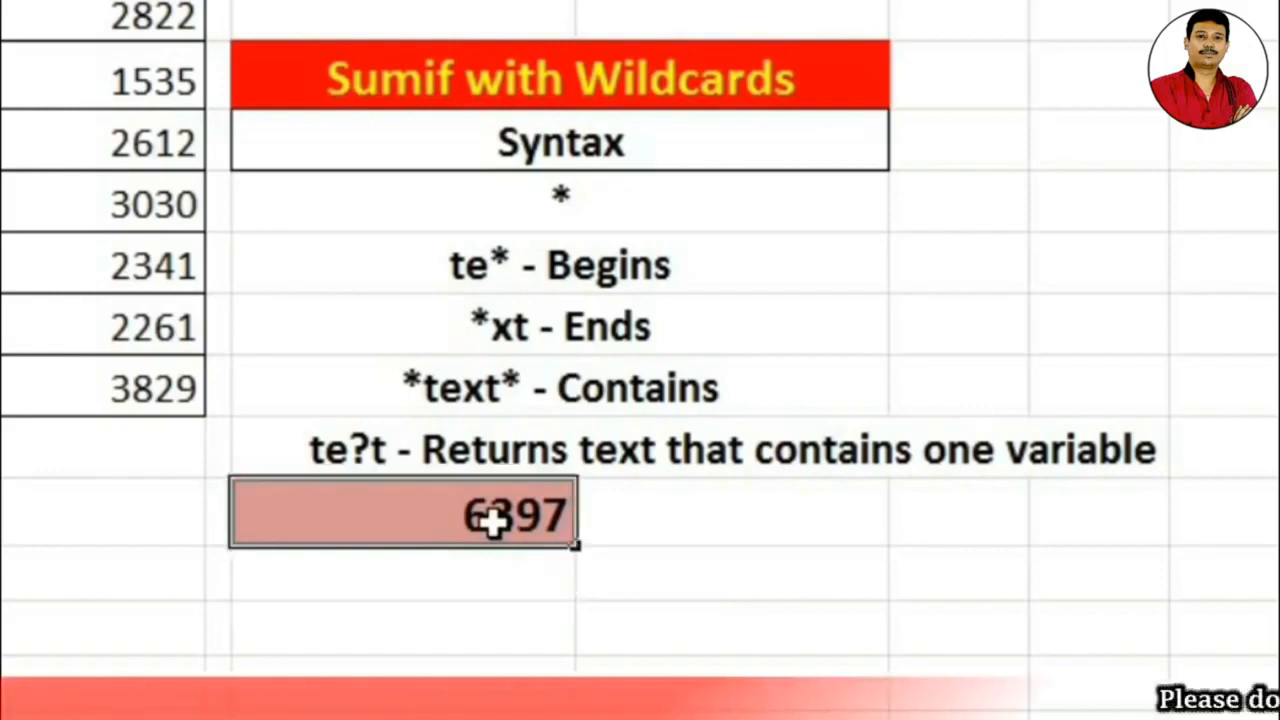
pyautogui.doubleClick(493, 521)
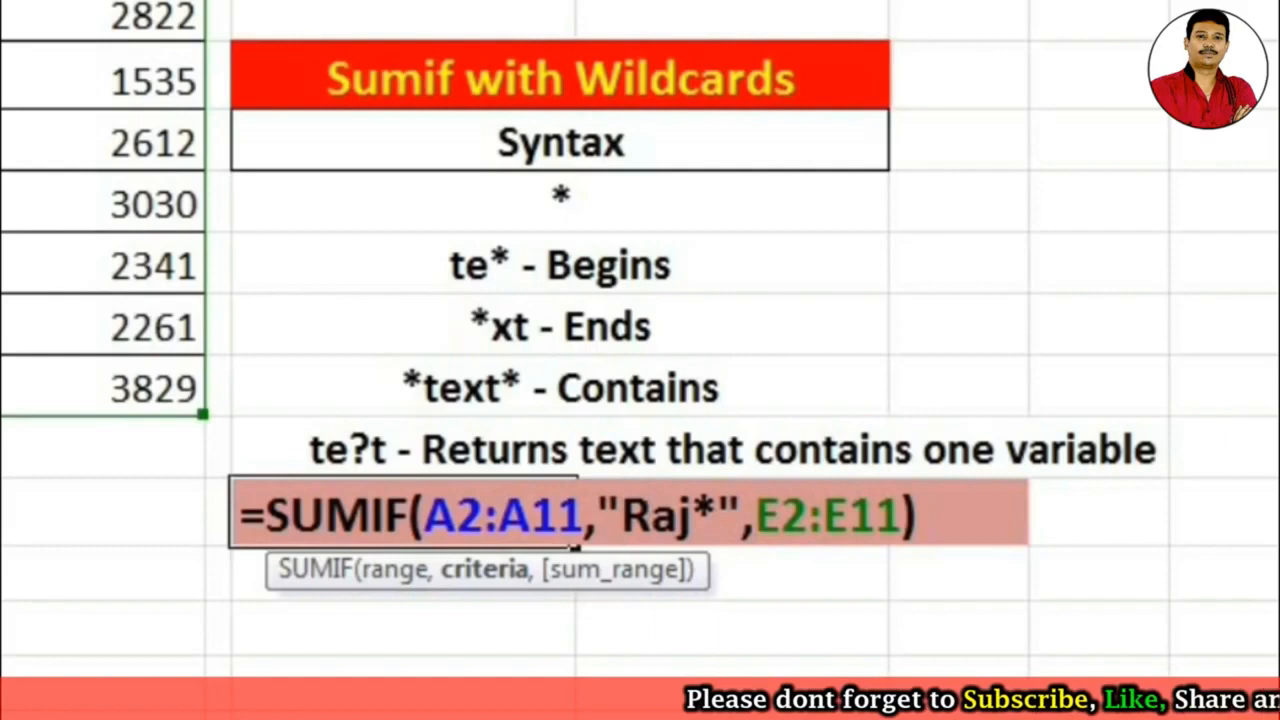
pyautogui.write('*')
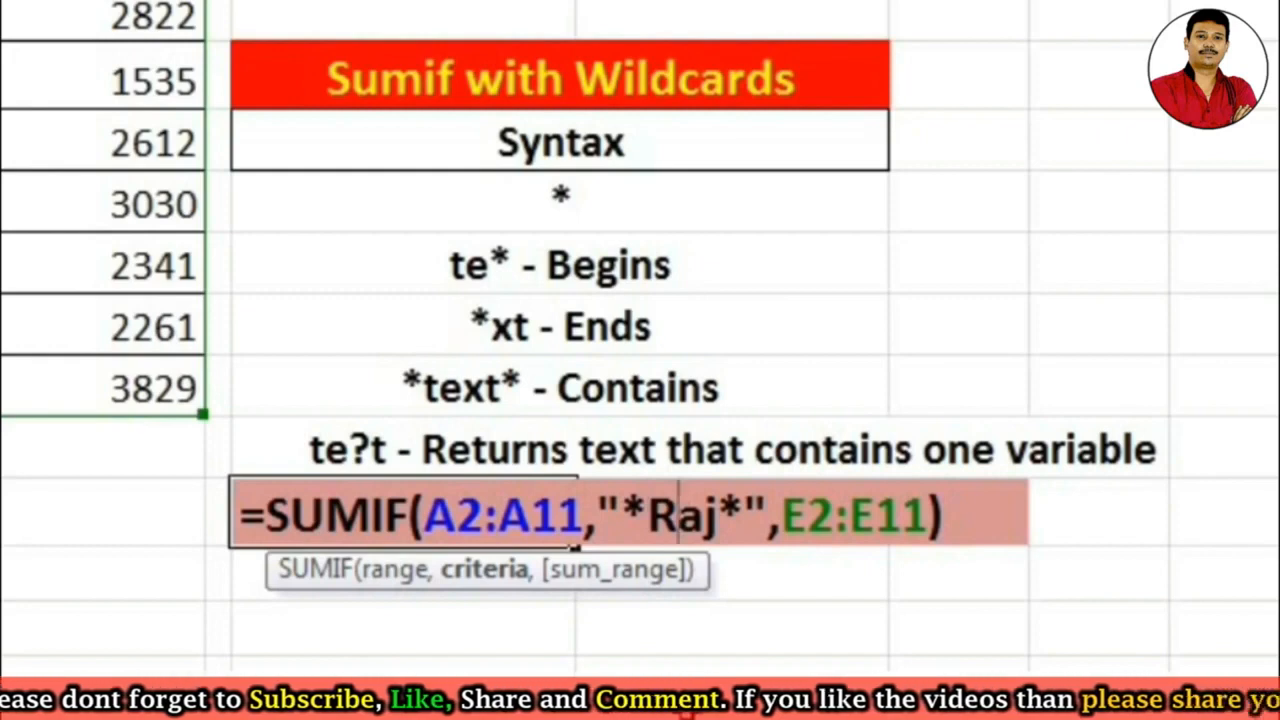
pyautogui.press('BackSpace')
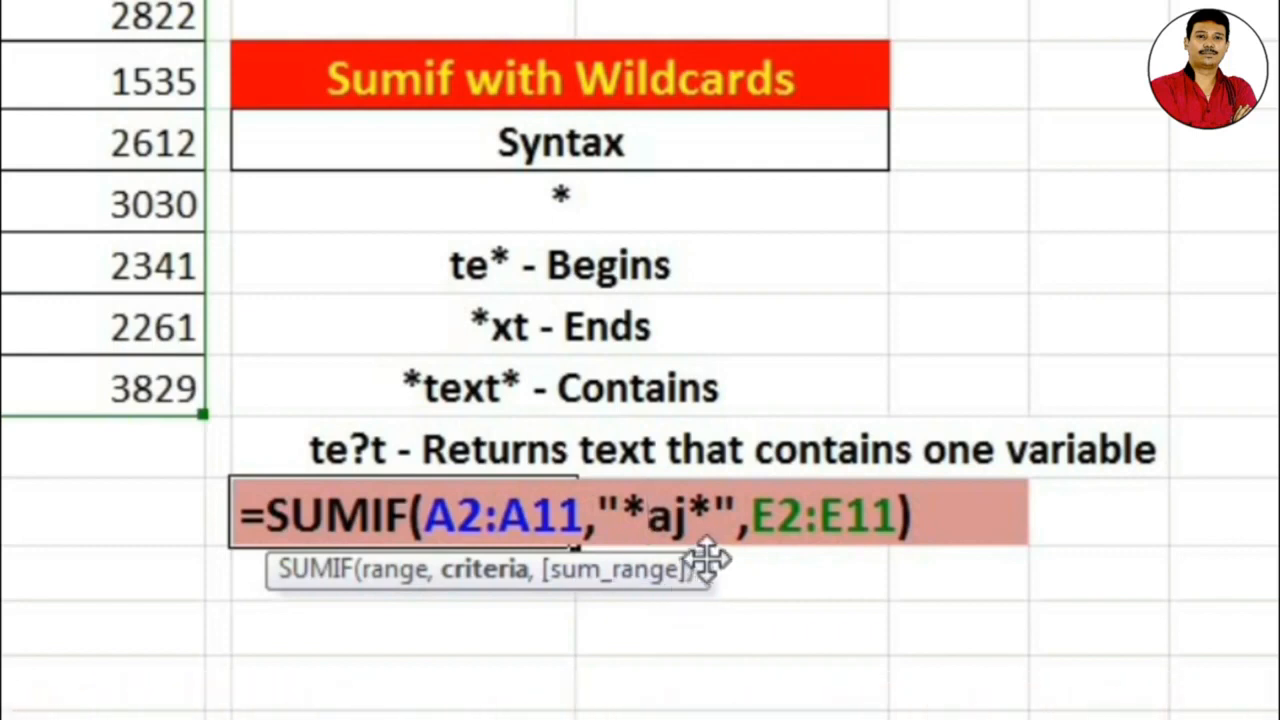
pyautogui.press('Return')
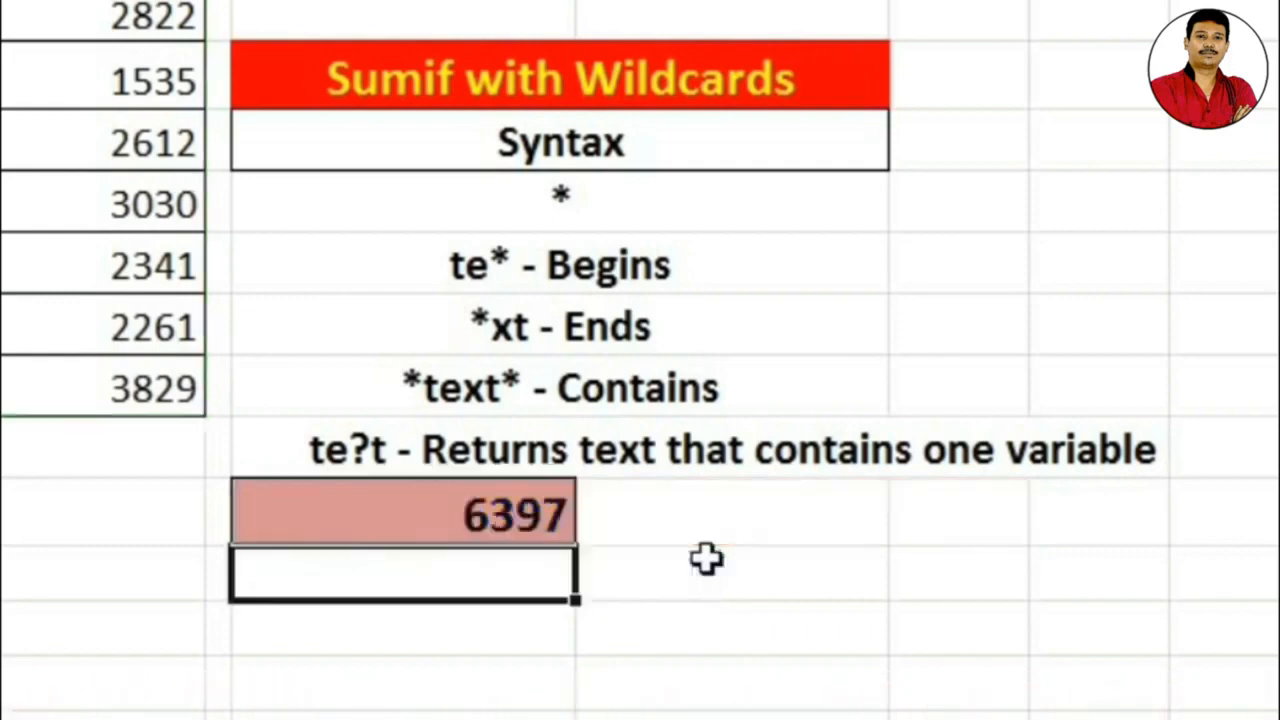
# Step: Change the G13 criteria to the ends-with wildcard "*aj" and reselect the result cell
pyautogui.doubleClick(437, 505)
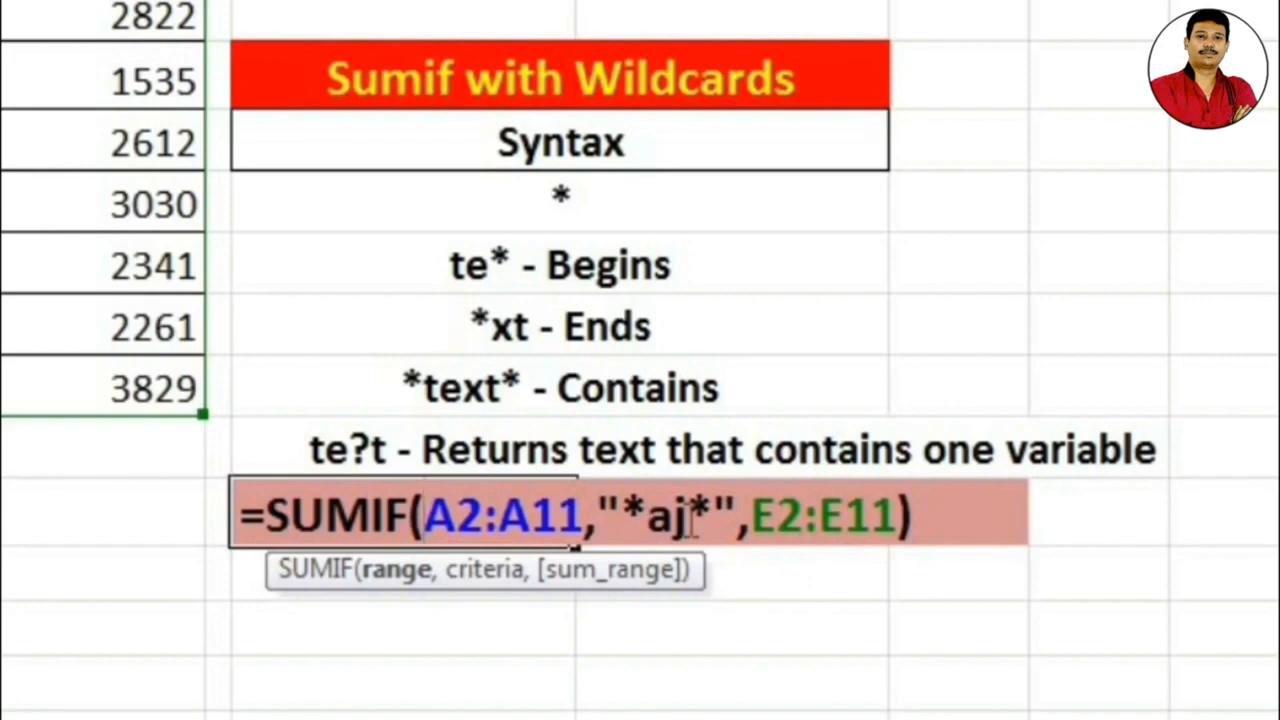
pyautogui.click(690, 524)
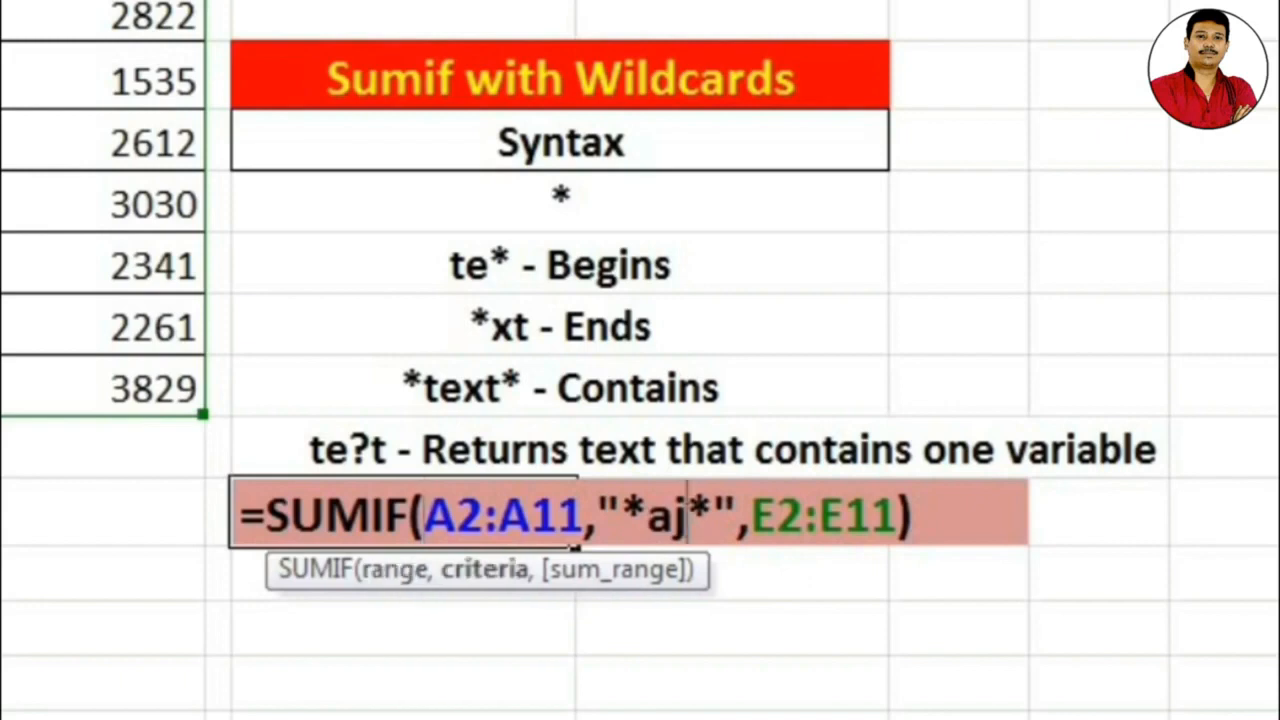
pyautogui.press('Delete')
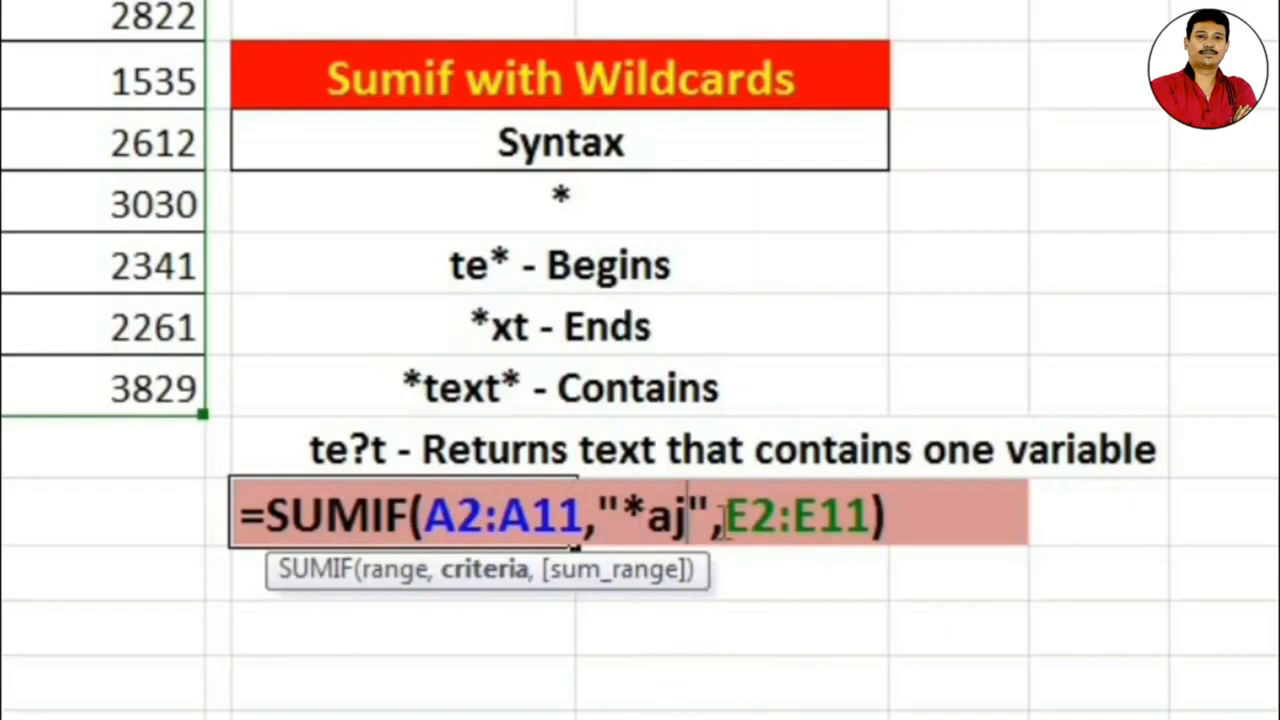
pyautogui.press('Return')
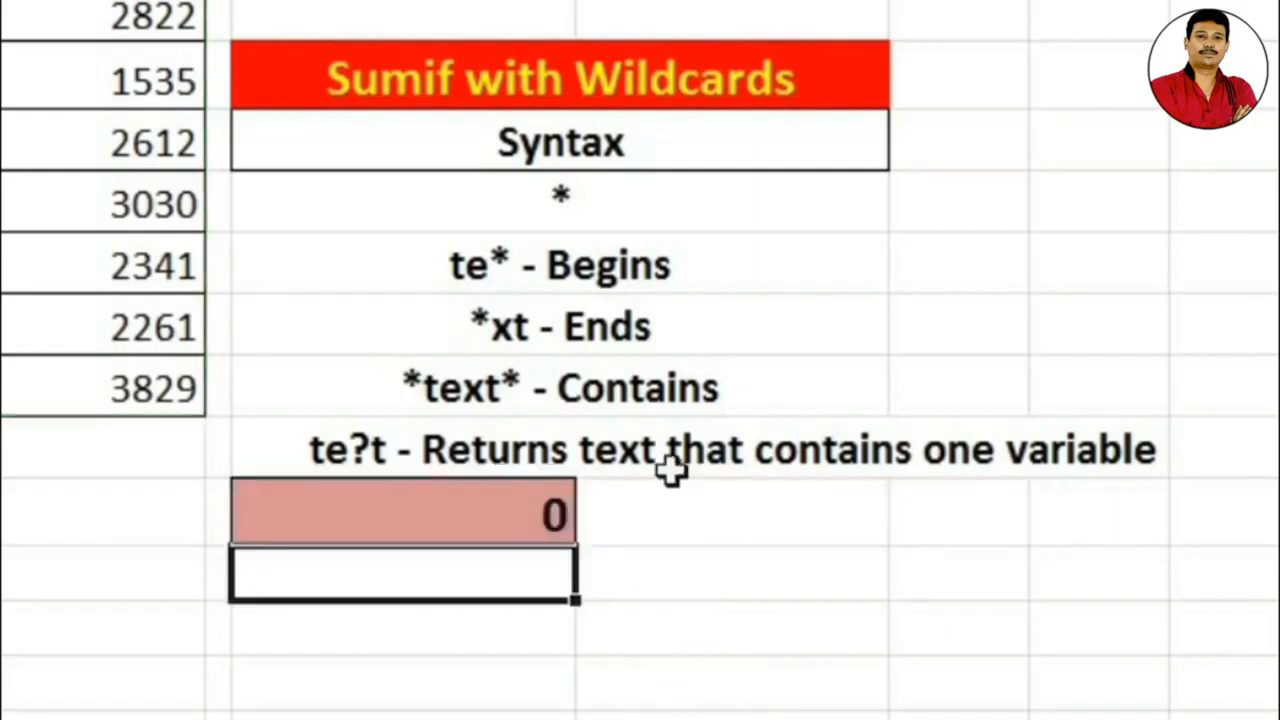
pyautogui.click(505, 517)
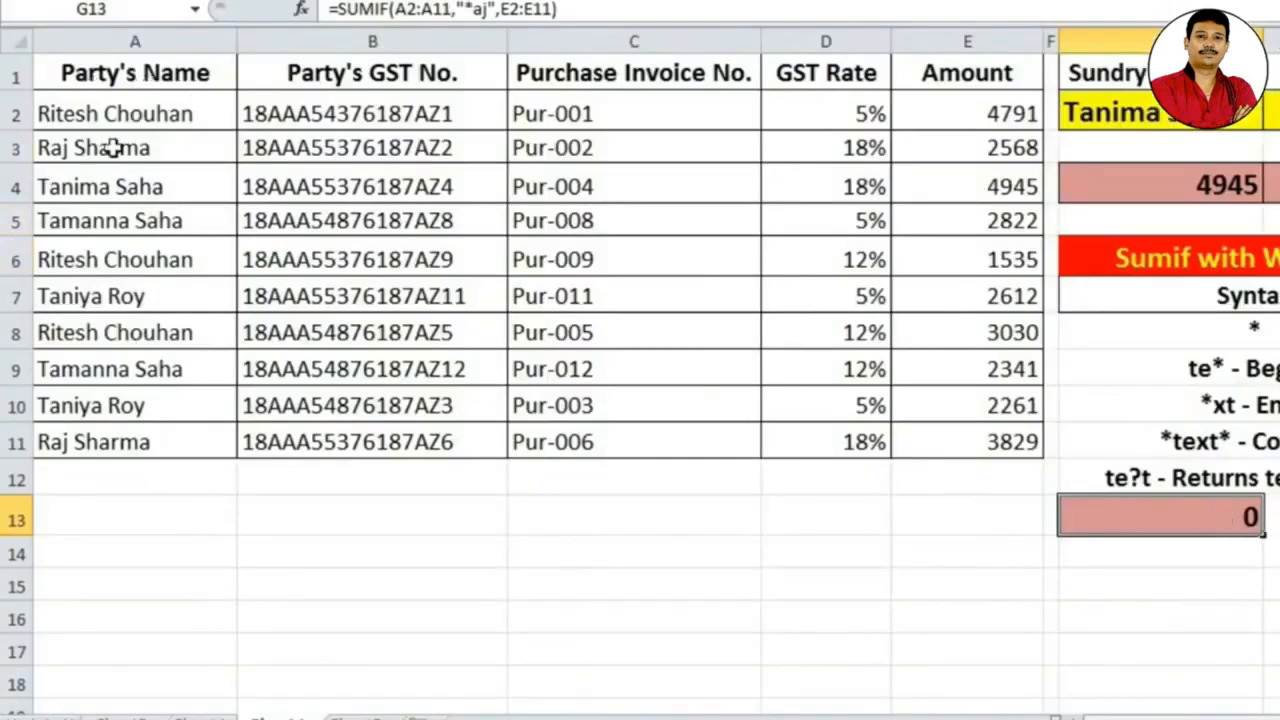
# Step: Append the letter "j" to the end of the party's name in cell A11 (invoice Pur-006)
pyautogui.click(160, 444)
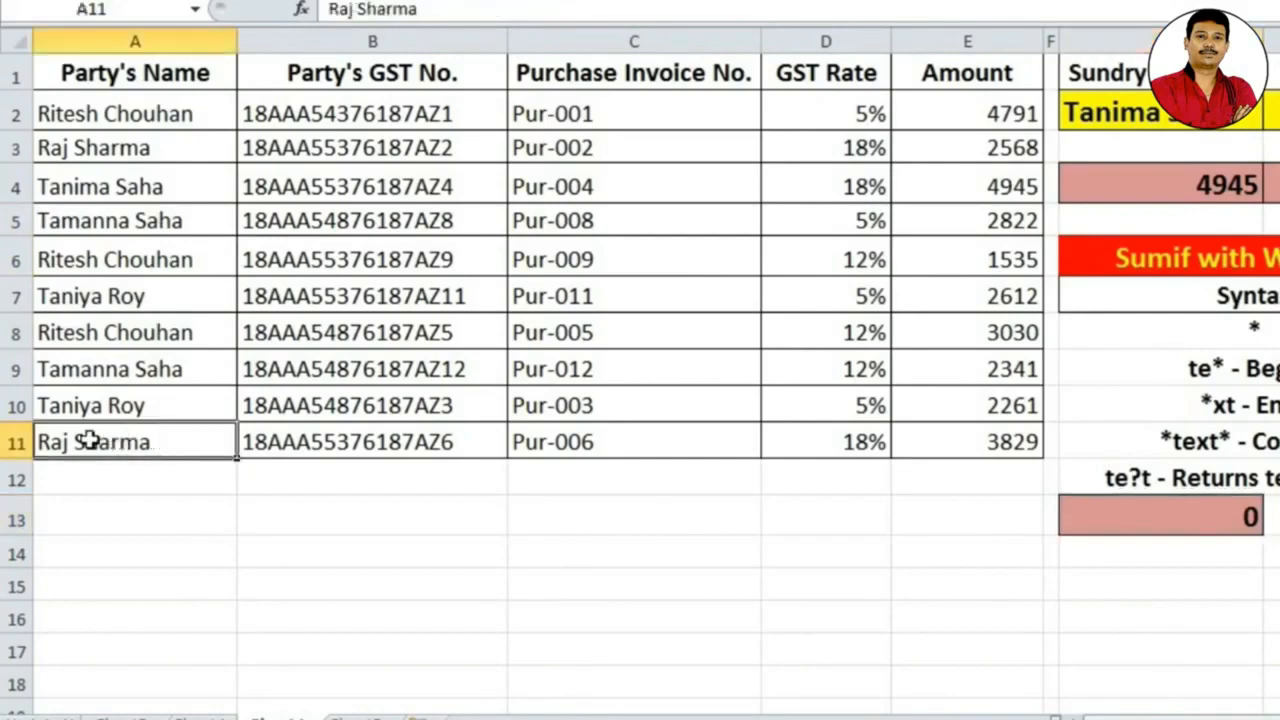
pyautogui.doubleClick(165, 443)
pyautogui.write('j')
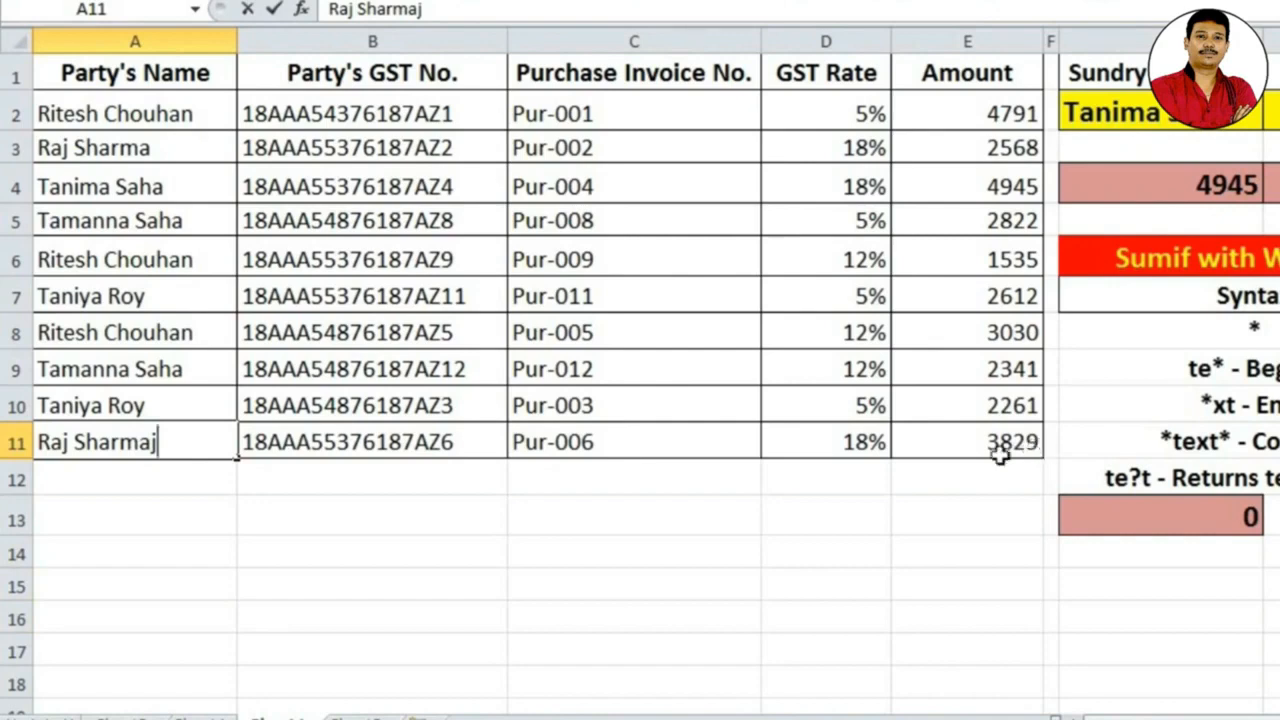
pyautogui.press('Return')
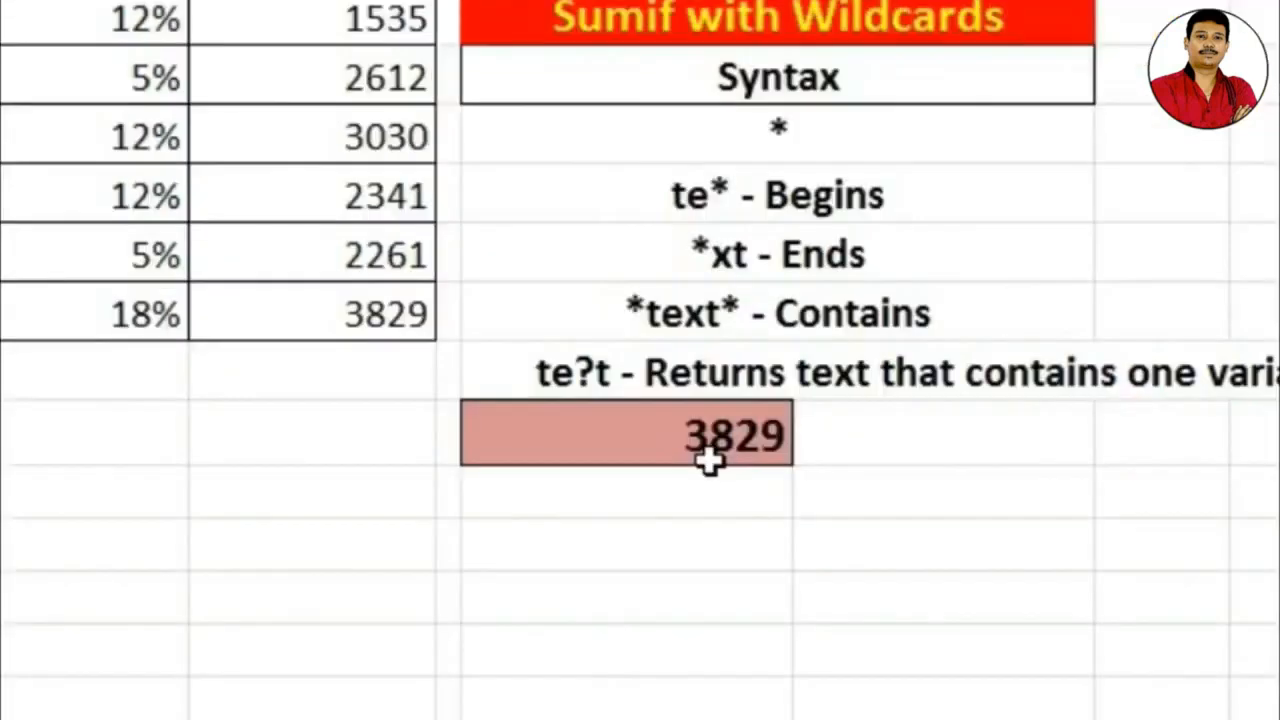
# Step: Replace the G13 criteria with the Pur-004 party's full name, using the ? wildcard for its fourth letter, and select that party's row A4:E4
pyautogui.click(710, 449)
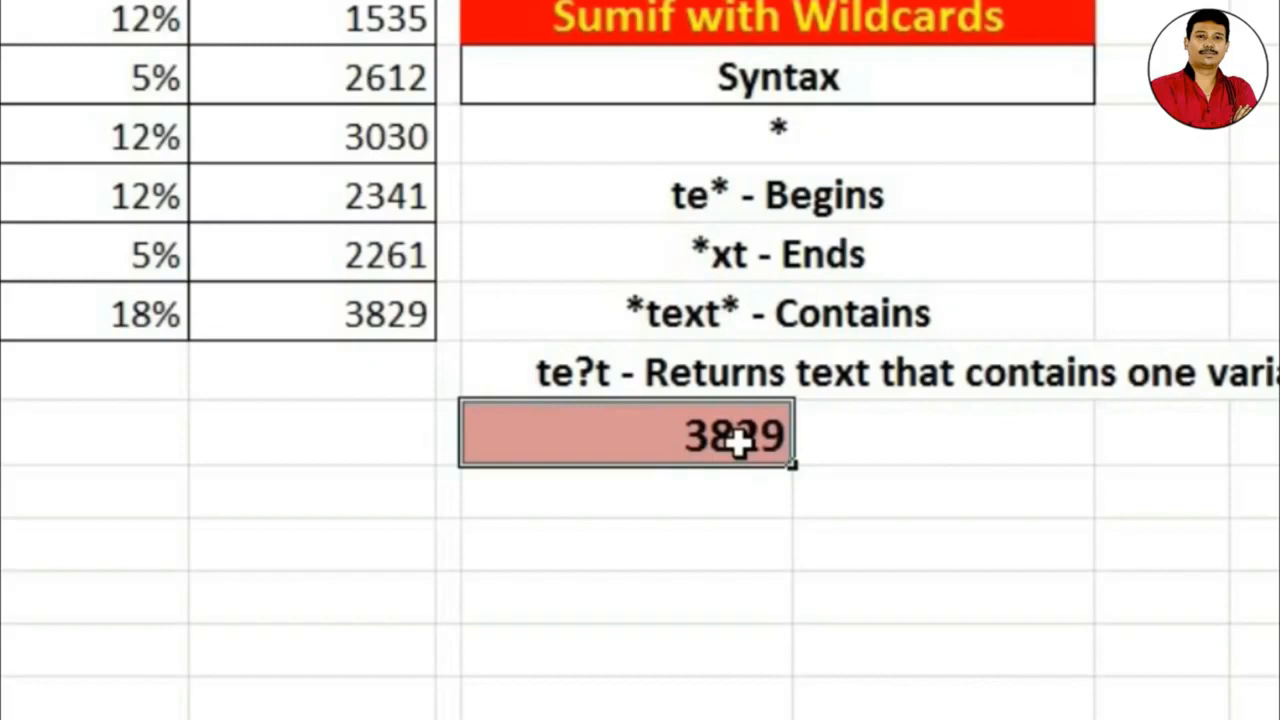
pyautogui.doubleClick(738, 441)
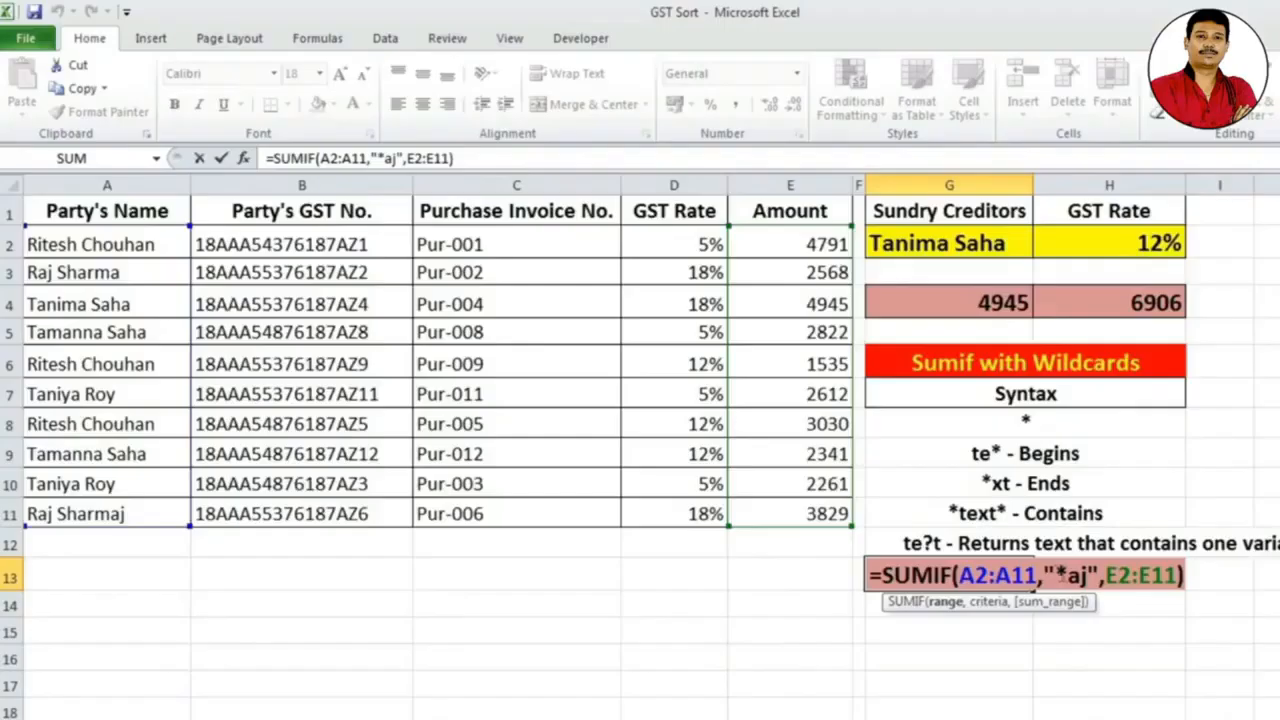
pyautogui.moveTo(1057, 576); pyautogui.dragTo(1090, 576)
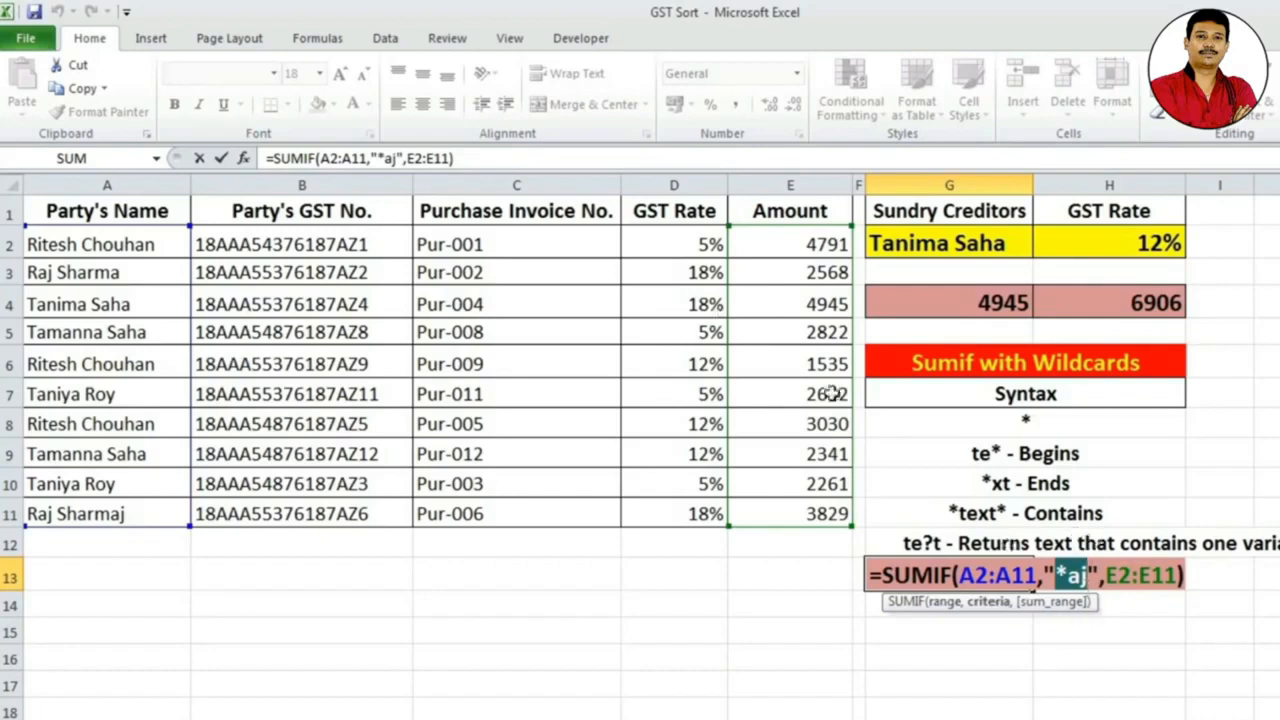
pyautogui.write('Tan')
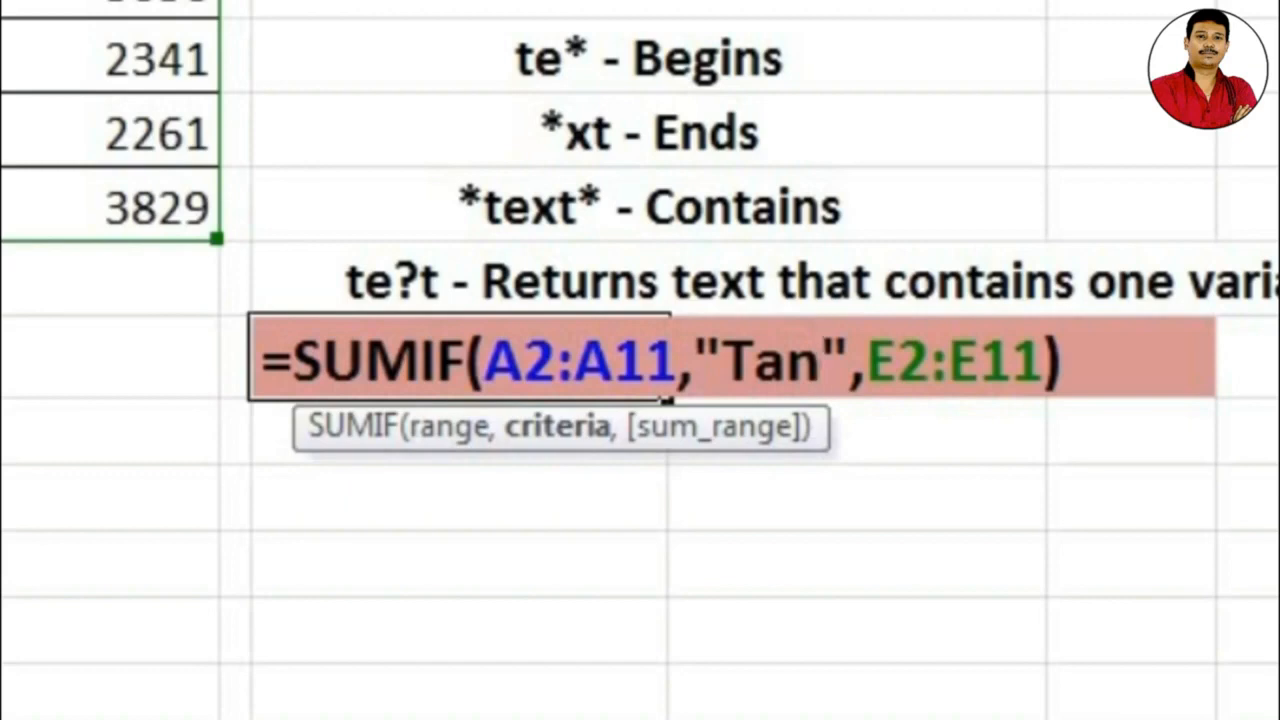
pyautogui.write('?m')
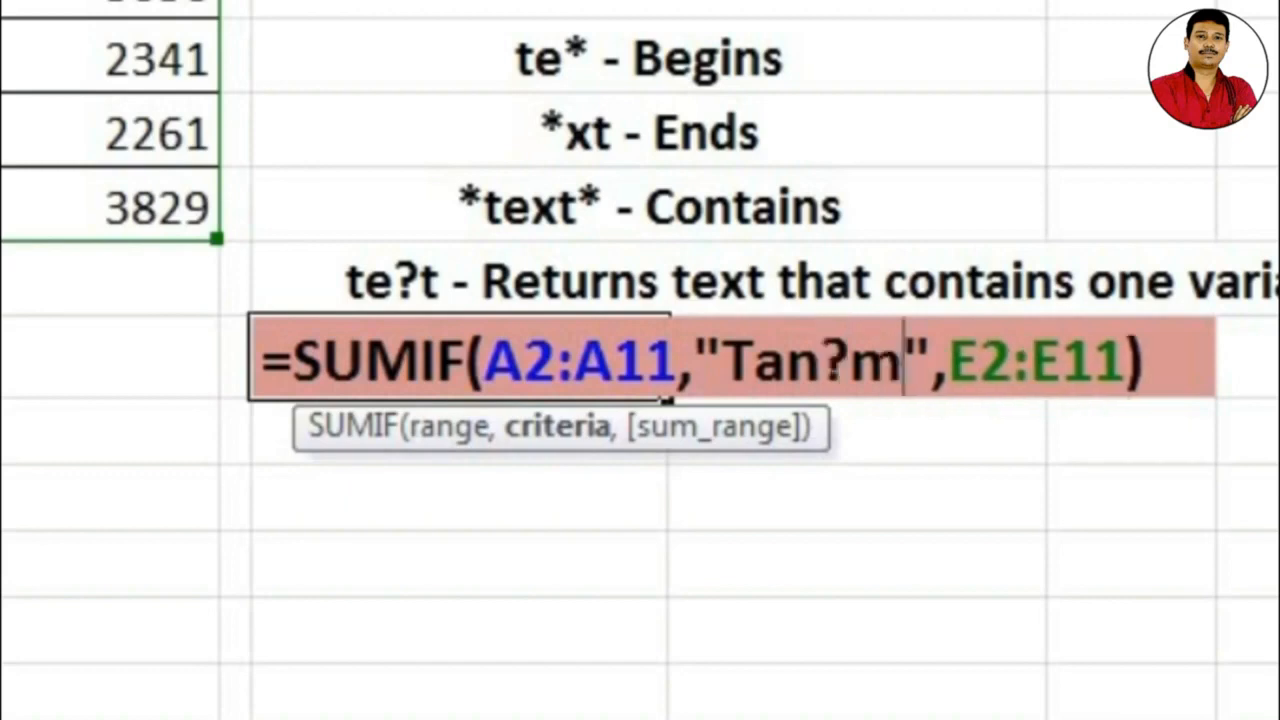
pyautogui.write('a ')
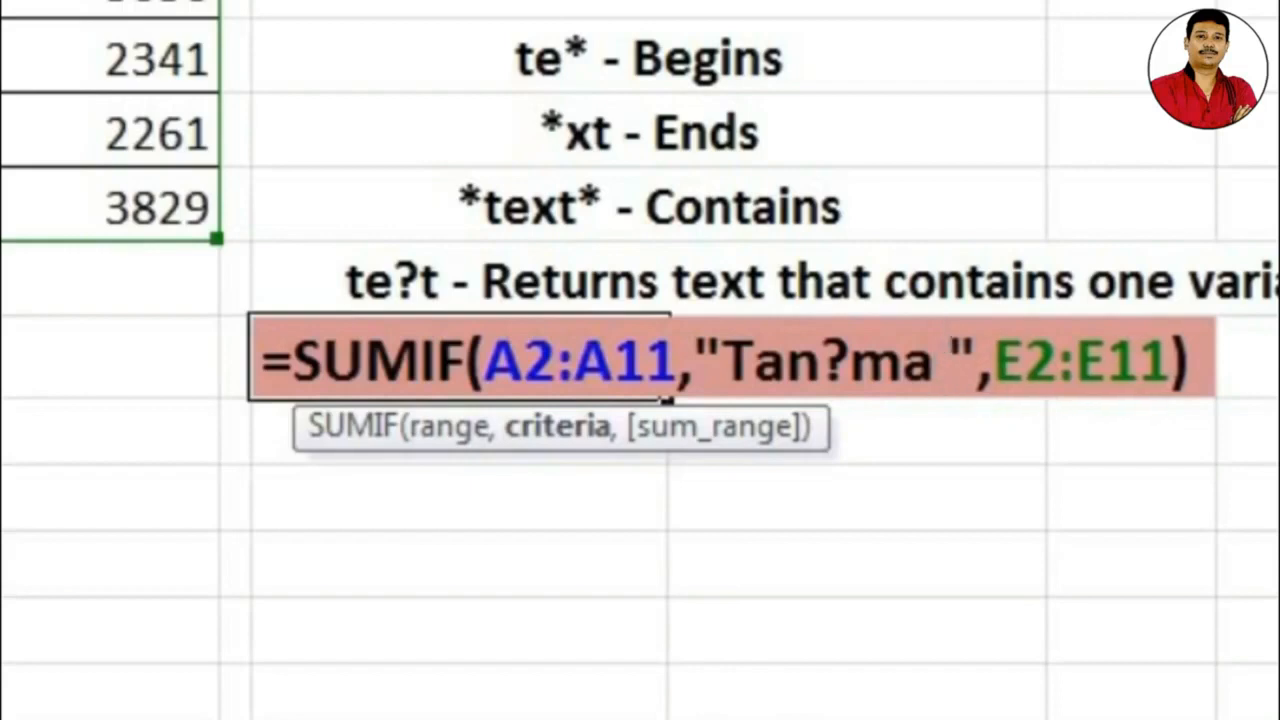
pyautogui.write('Saha')
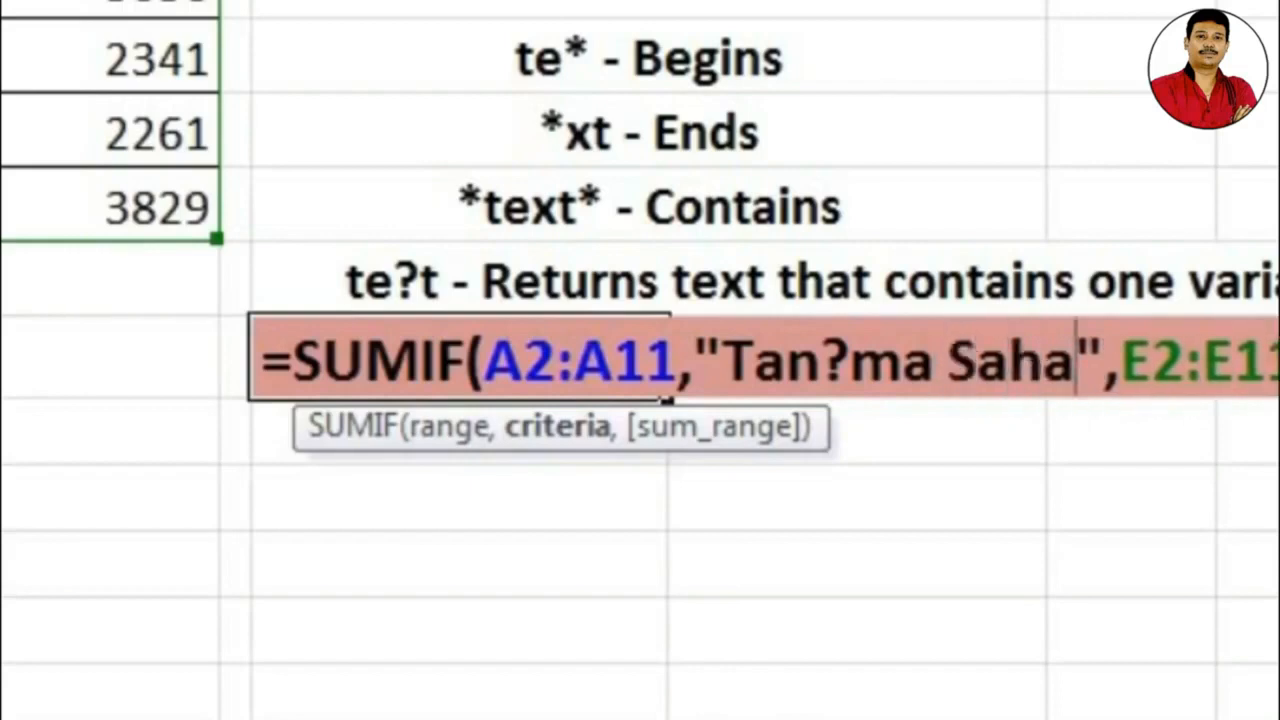
pyautogui.press('Return')
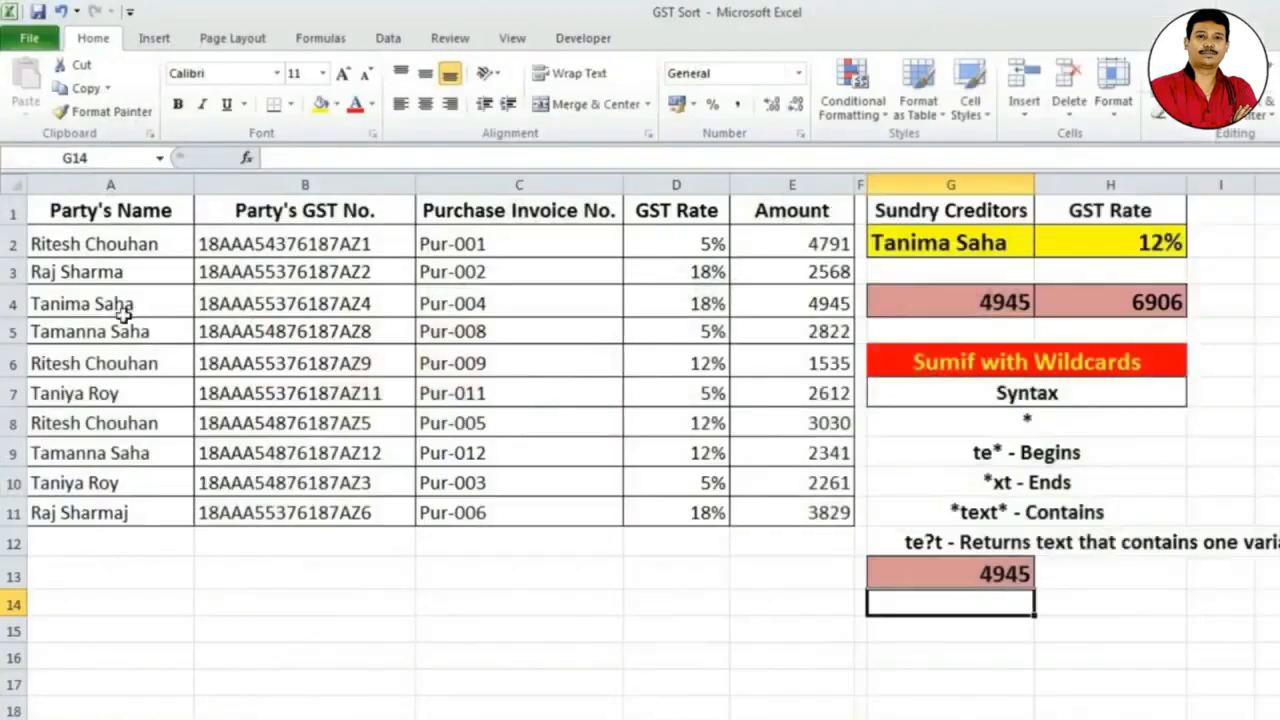
pyautogui.moveTo(122, 313); pyautogui.dragTo(763, 300)
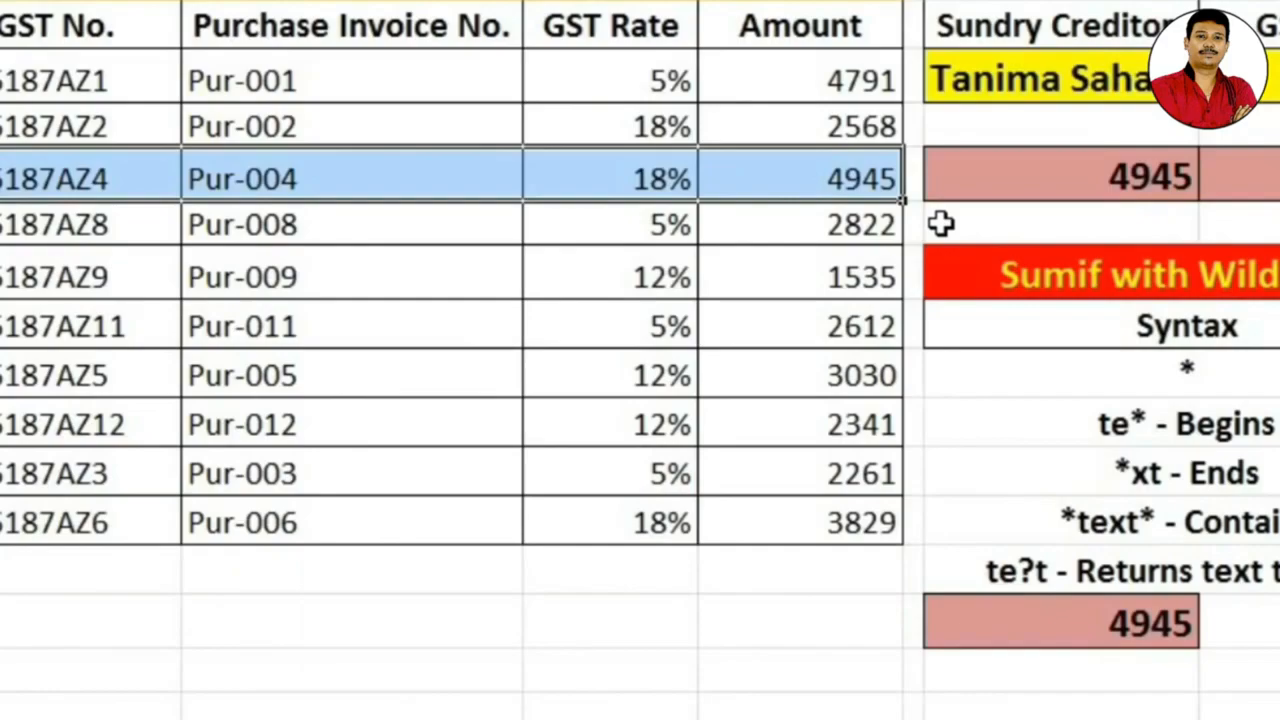